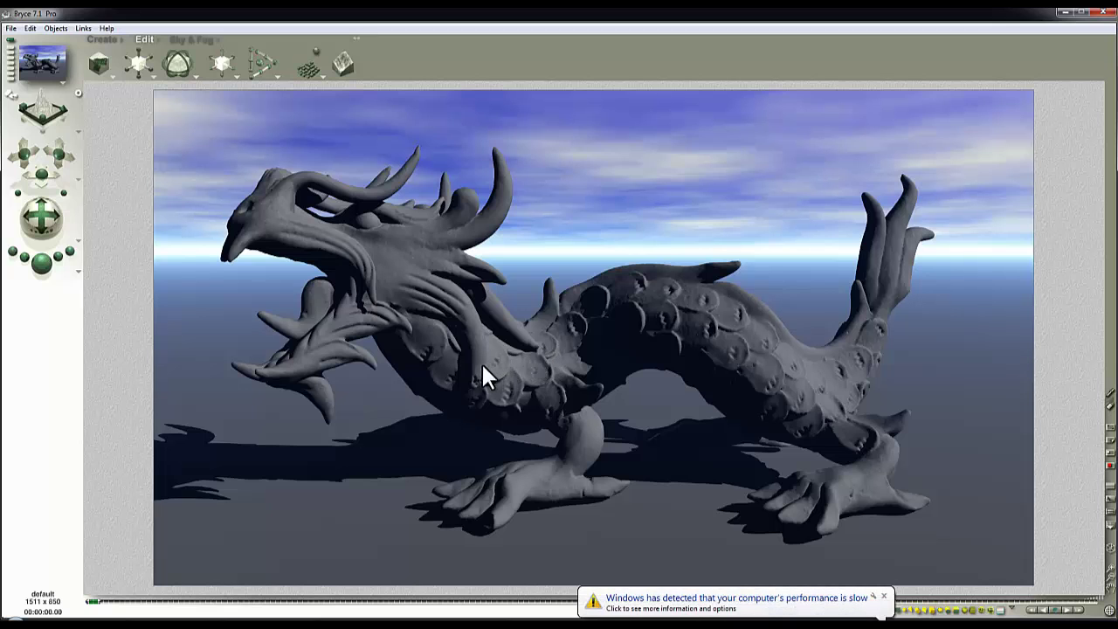
- Select the ground plane in the scene and delete it
click(545, 401)
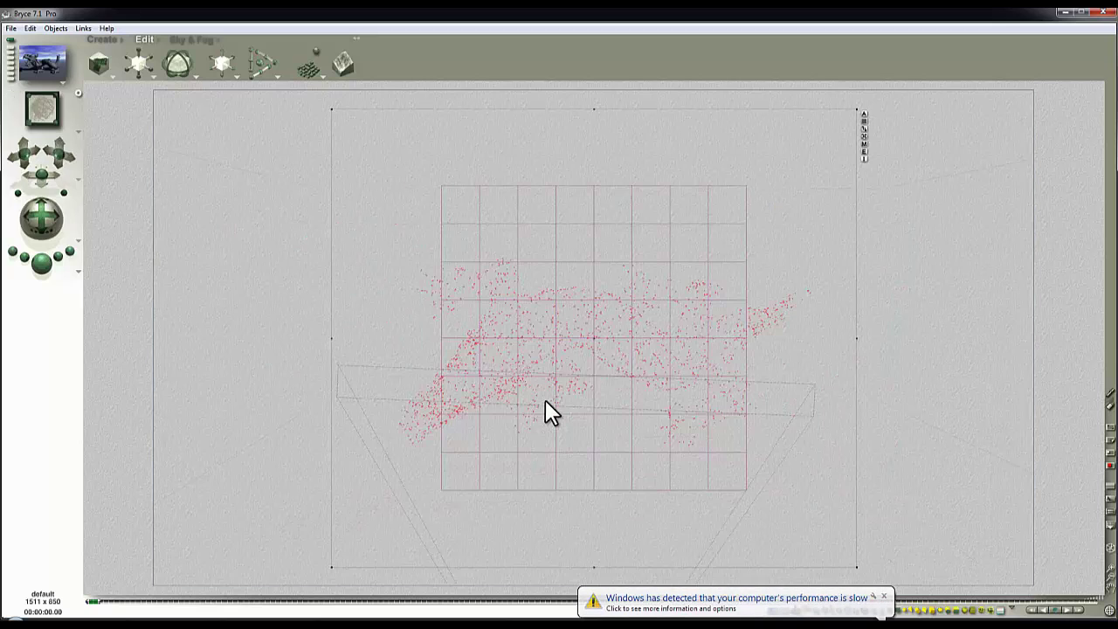
click(655, 467)
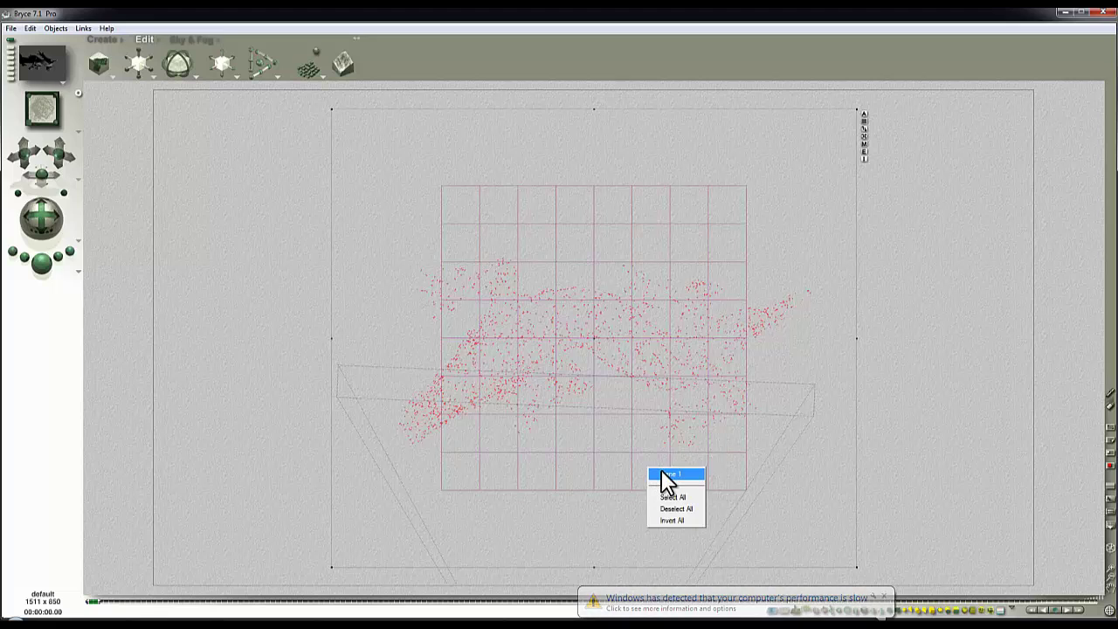
click(664, 471)
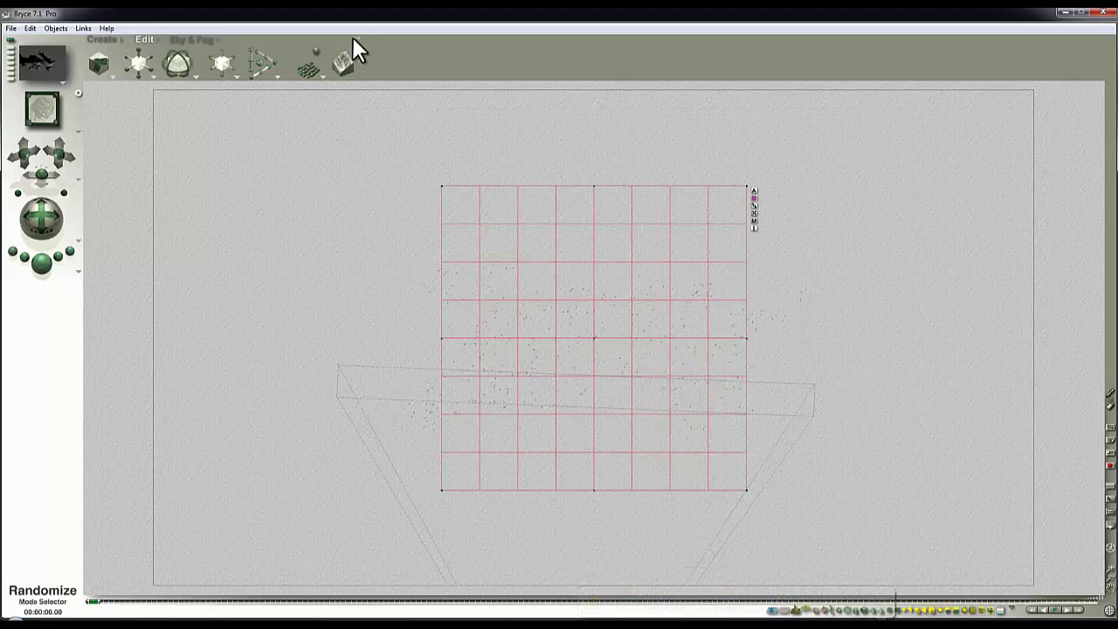
click(307, 131)
- Create a cube, enlarge it until it encloses the dragon and the camera, and render the camera view
click(121, 40)
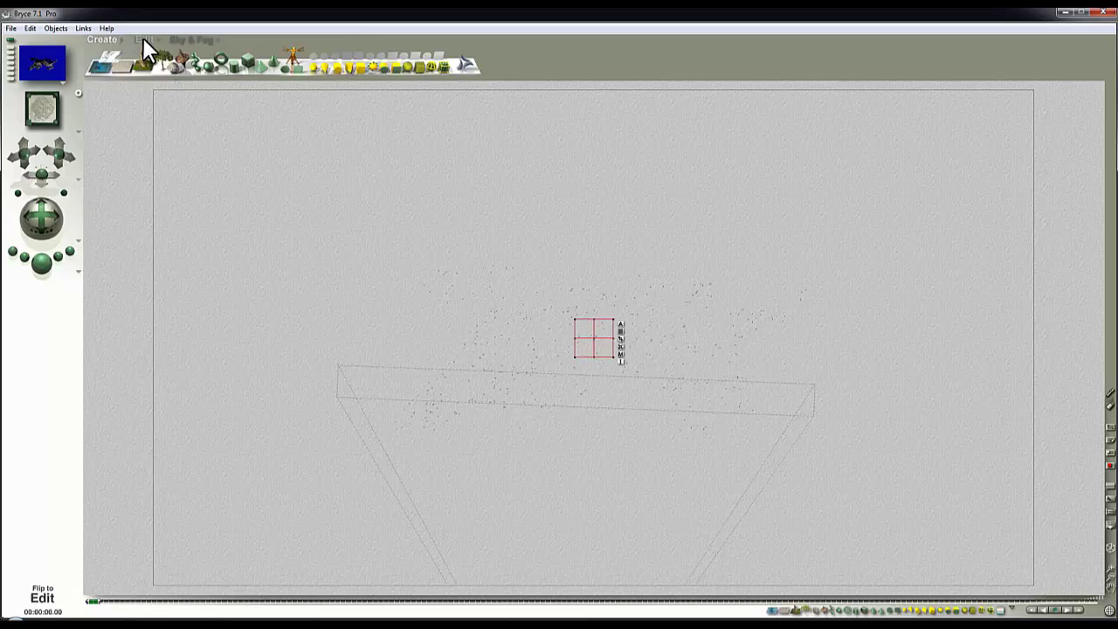
click(145, 39)
drag(138, 63, 1108, 582)
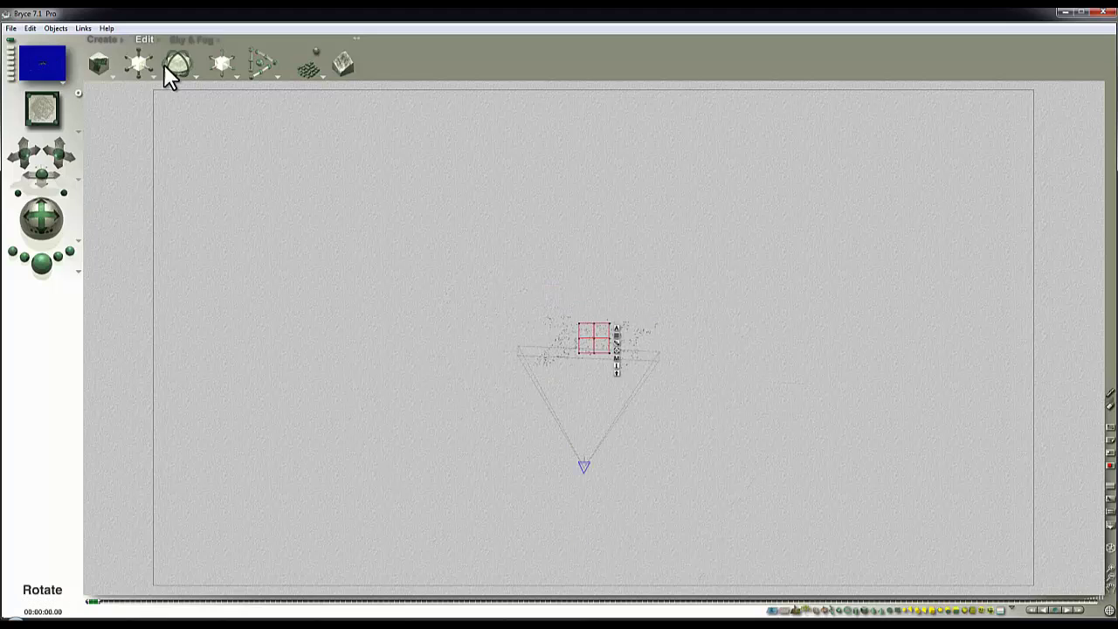
drag(138, 63, 455, 306)
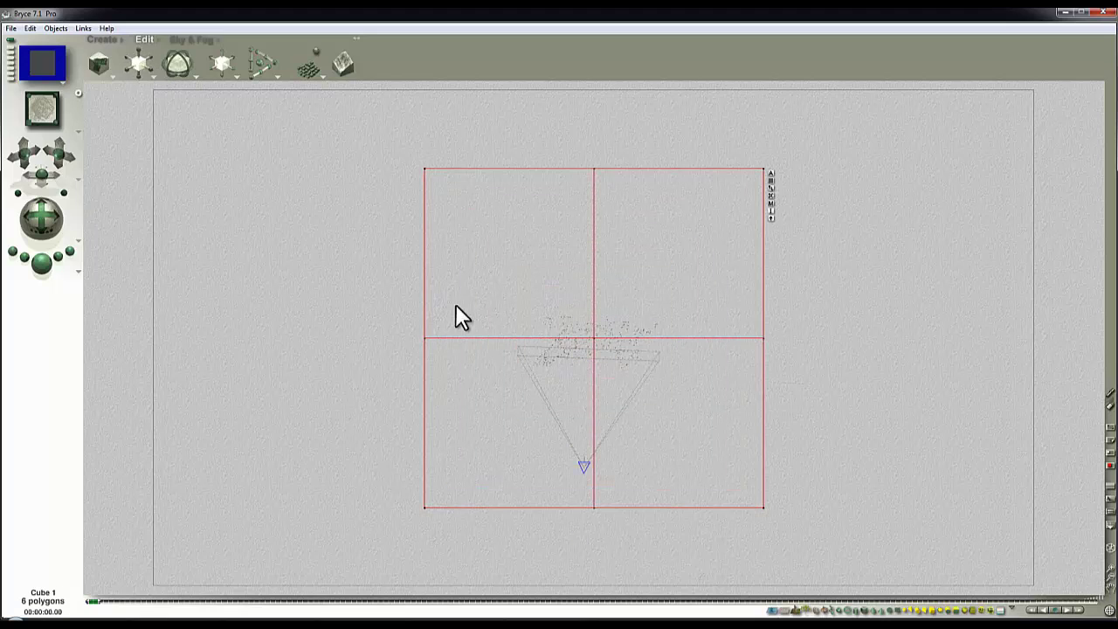
key(1)
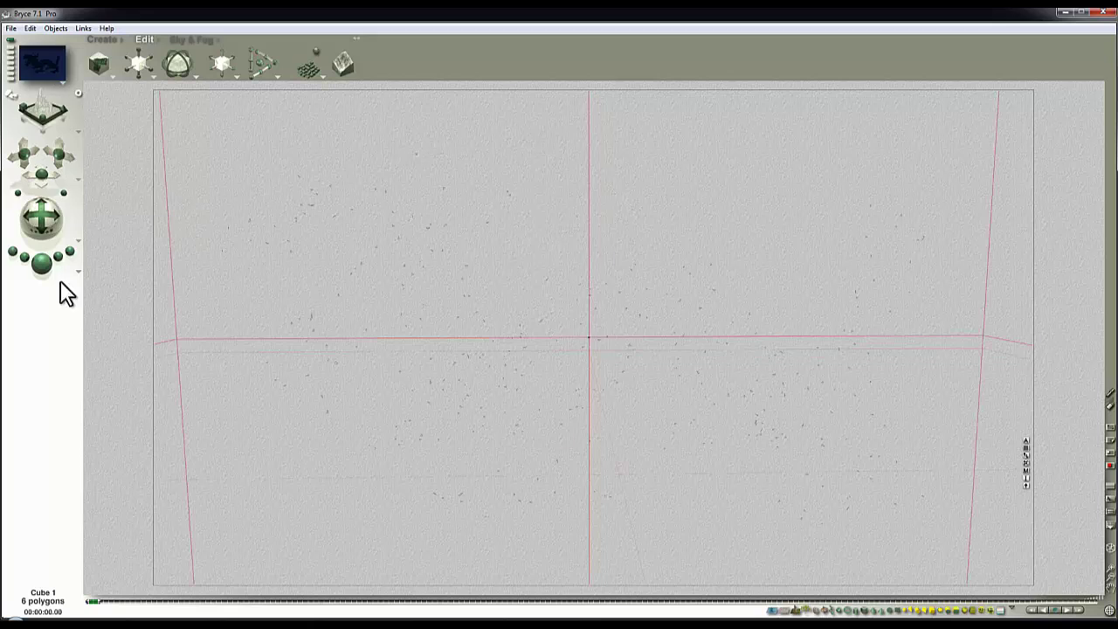
key(ctrl+r)
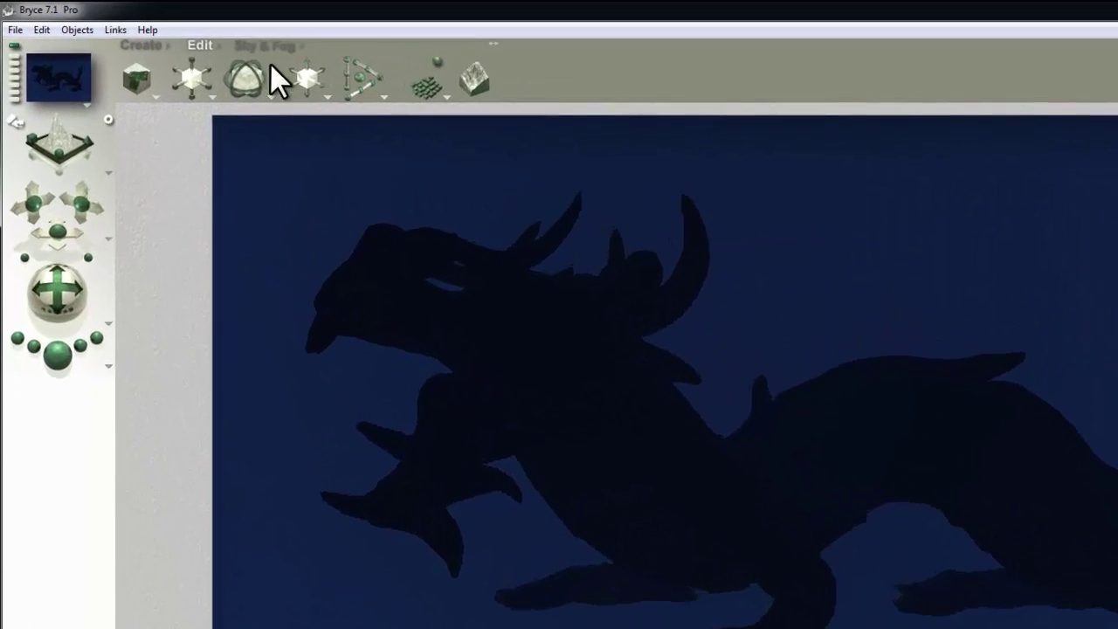
- Change the sky mode, set the sky colour to black and disable the sun light in the Sky Lab
click(192, 39)
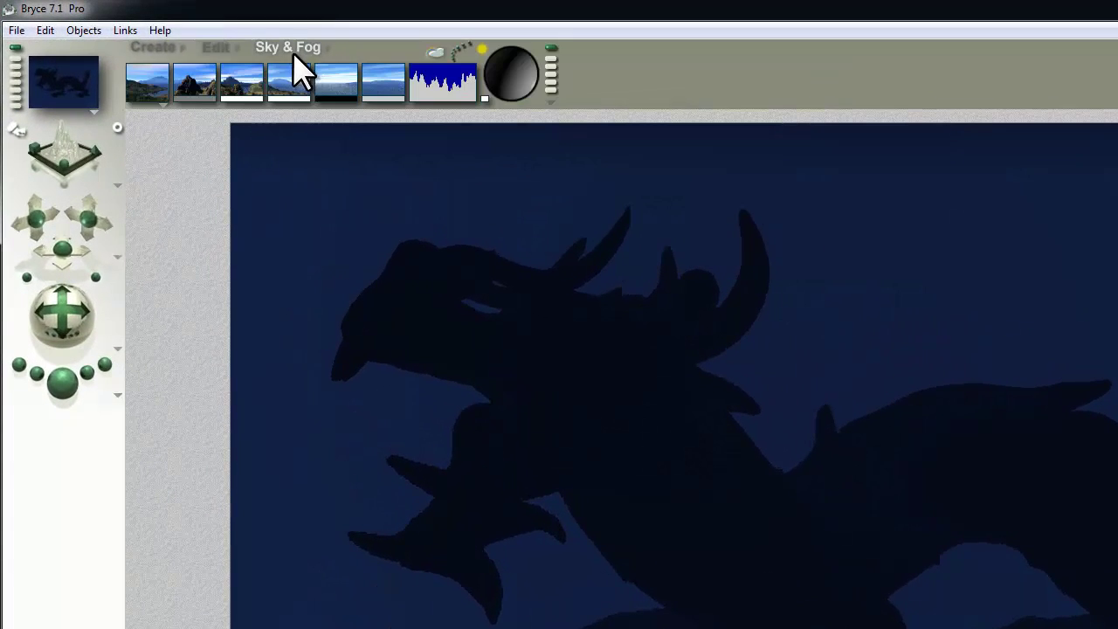
click(161, 107)
click(210, 180)
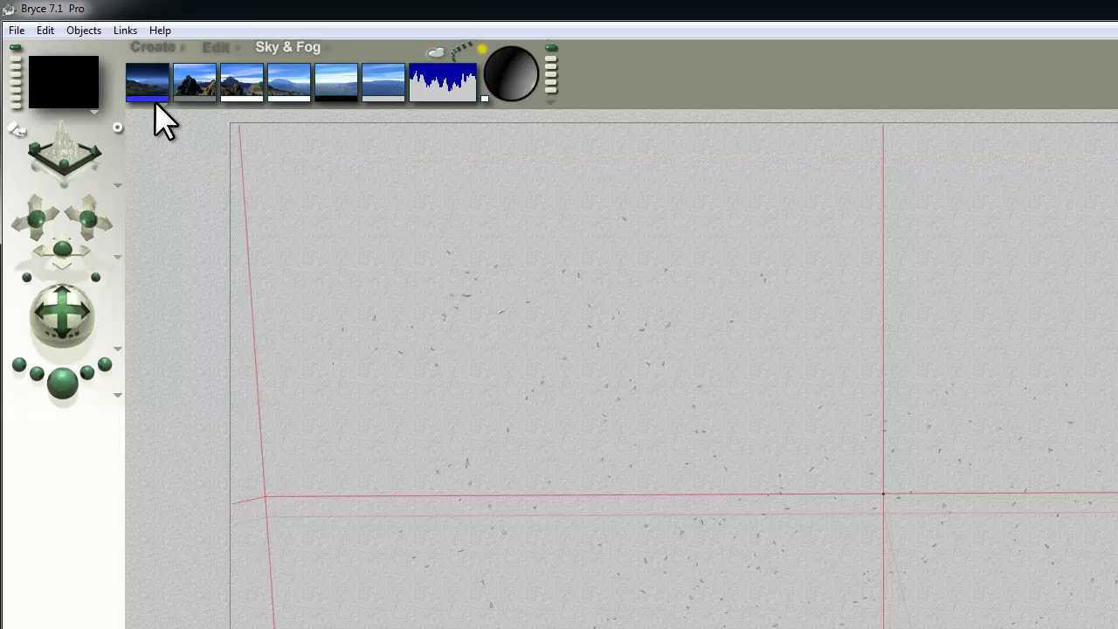
drag(155, 100, 139, 179)
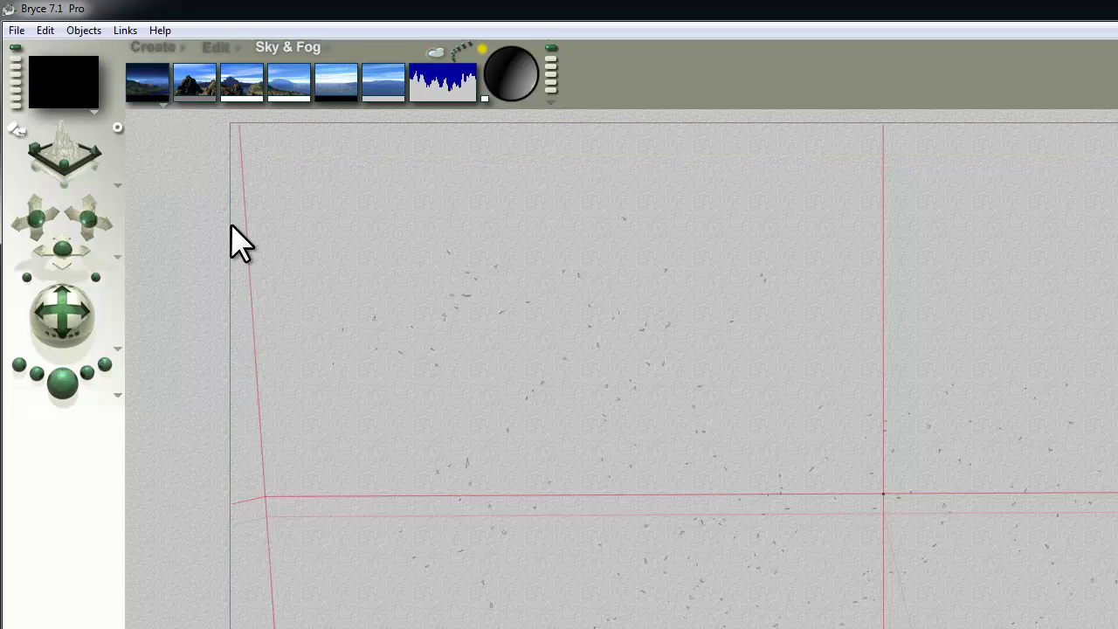
click(439, 53)
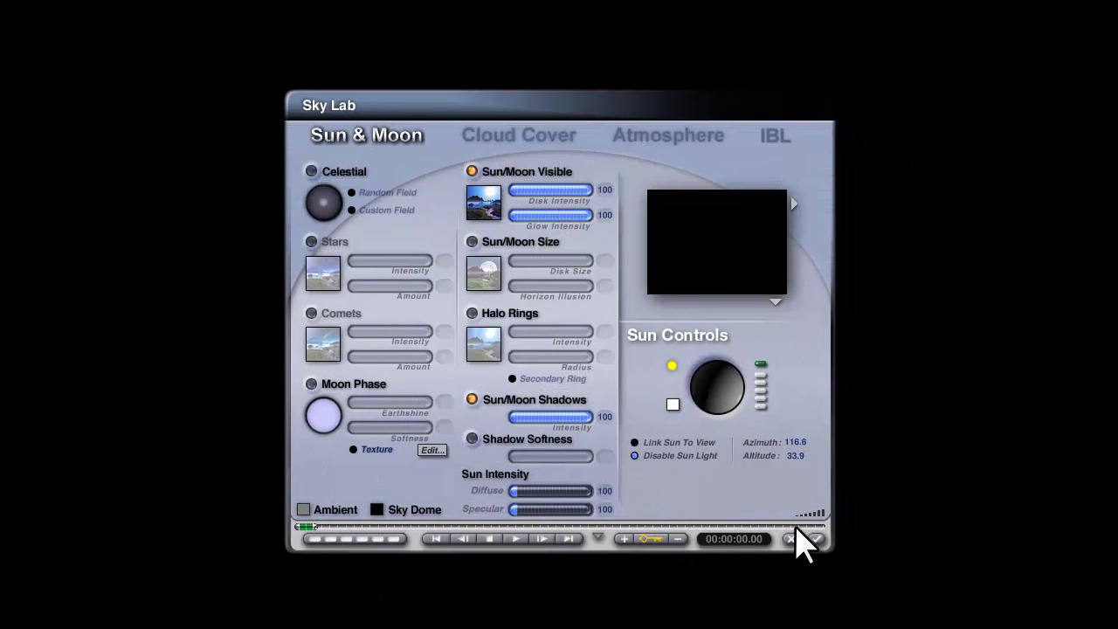
click(815, 538)
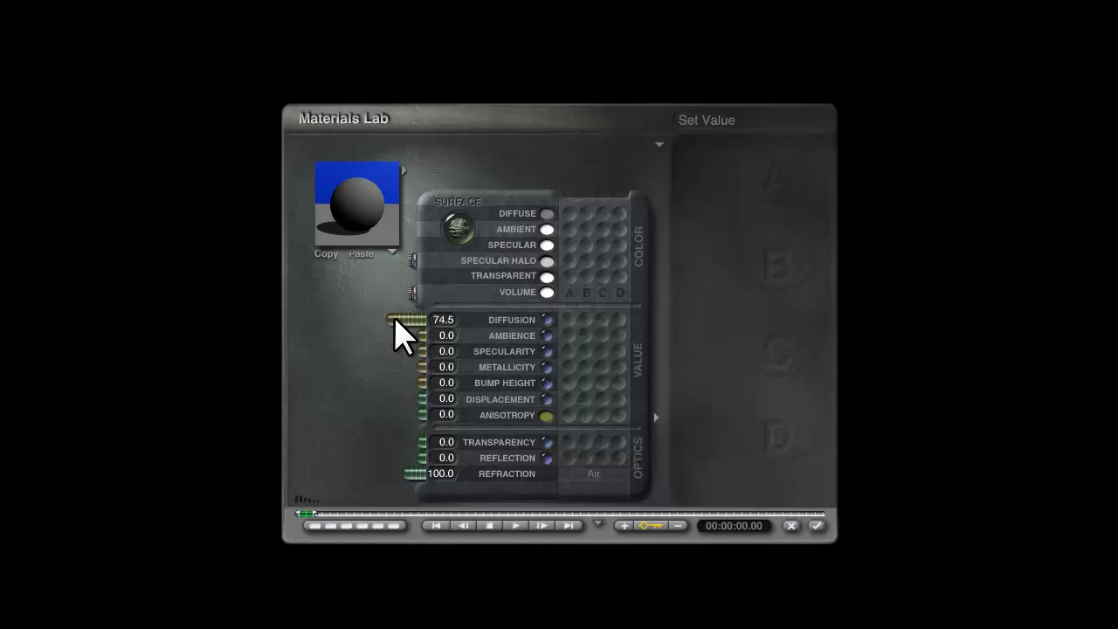
- Set the cube material's diffusion to 0 and ambience to 1, and render the scene
drag(397, 336, 449, 324)
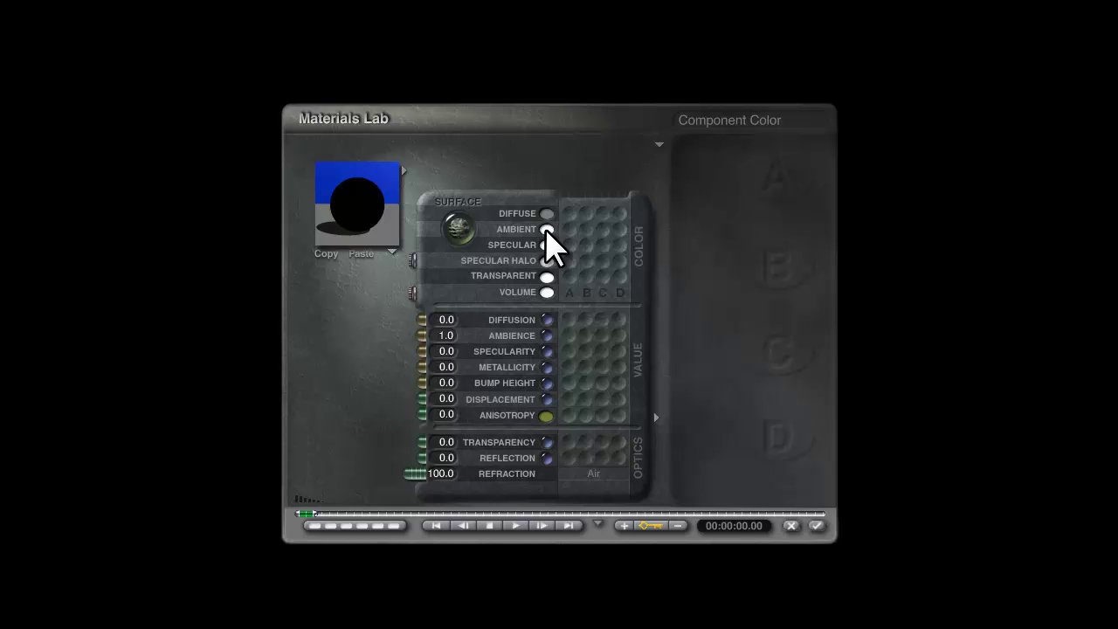
click(817, 526)
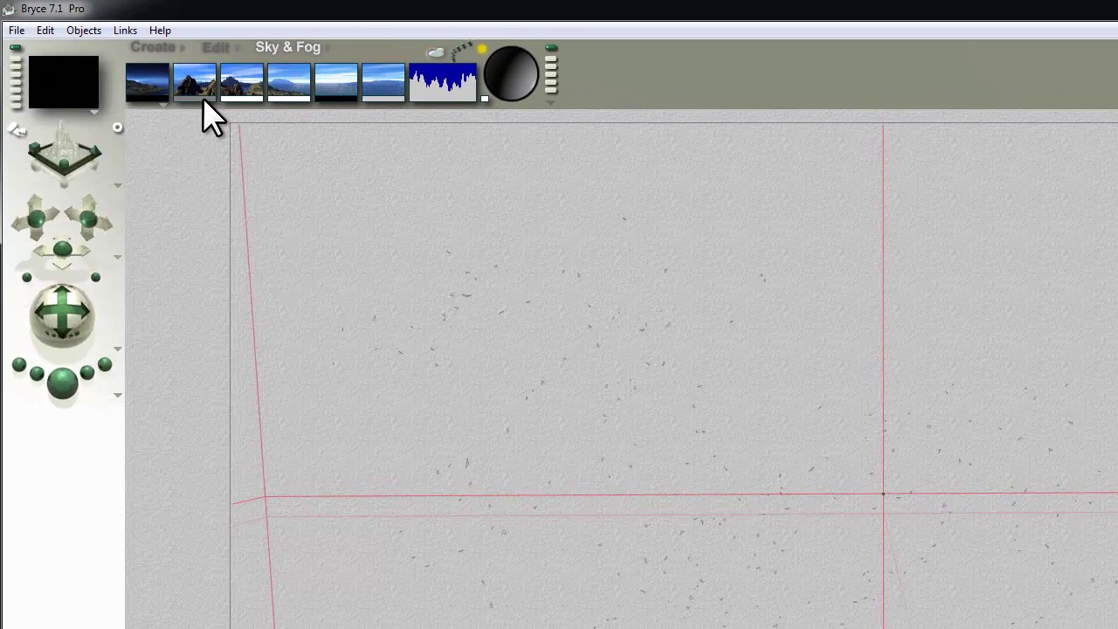
click(68, 387)
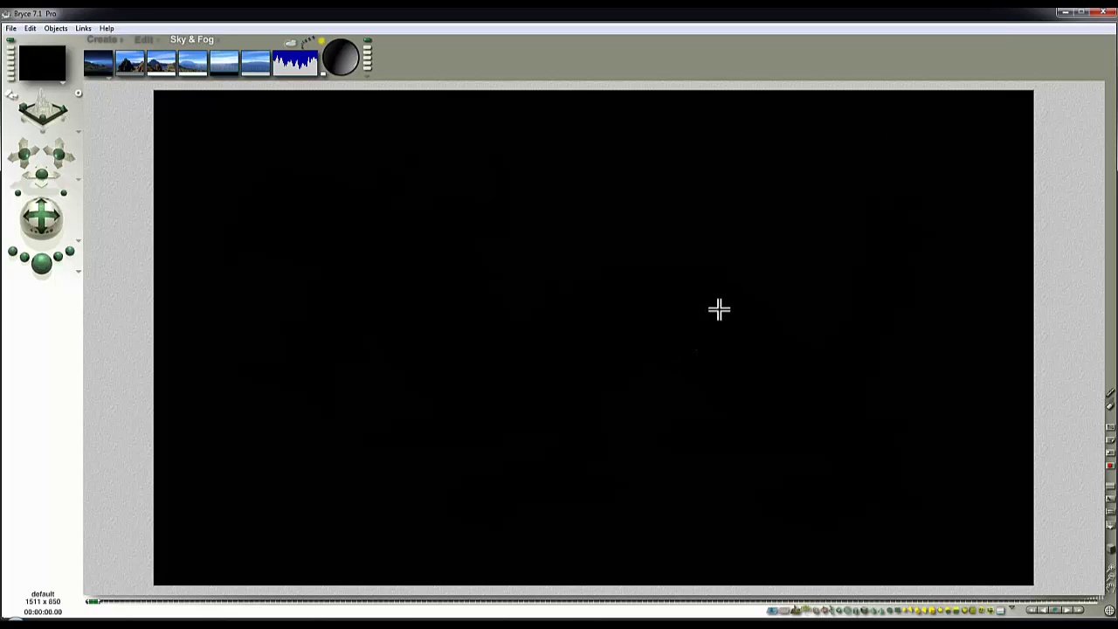
- Select the dragon and set its material's diffusion to 0 and reflection to 100
click(569, 365)
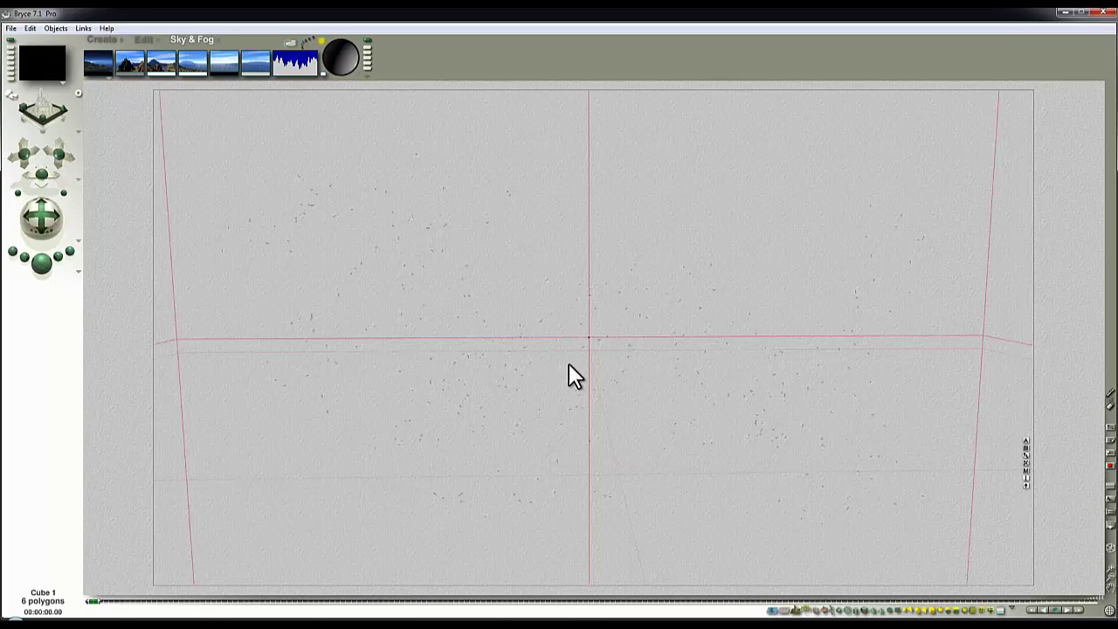
right_click(631, 314)
click(650, 303)
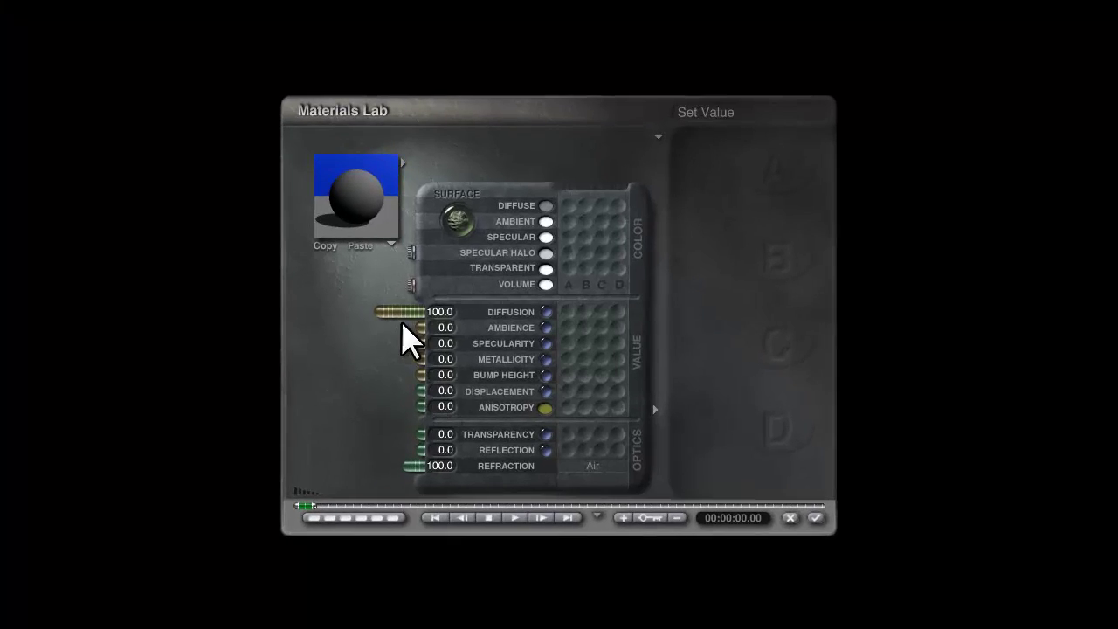
drag(403, 318, 644, 392)
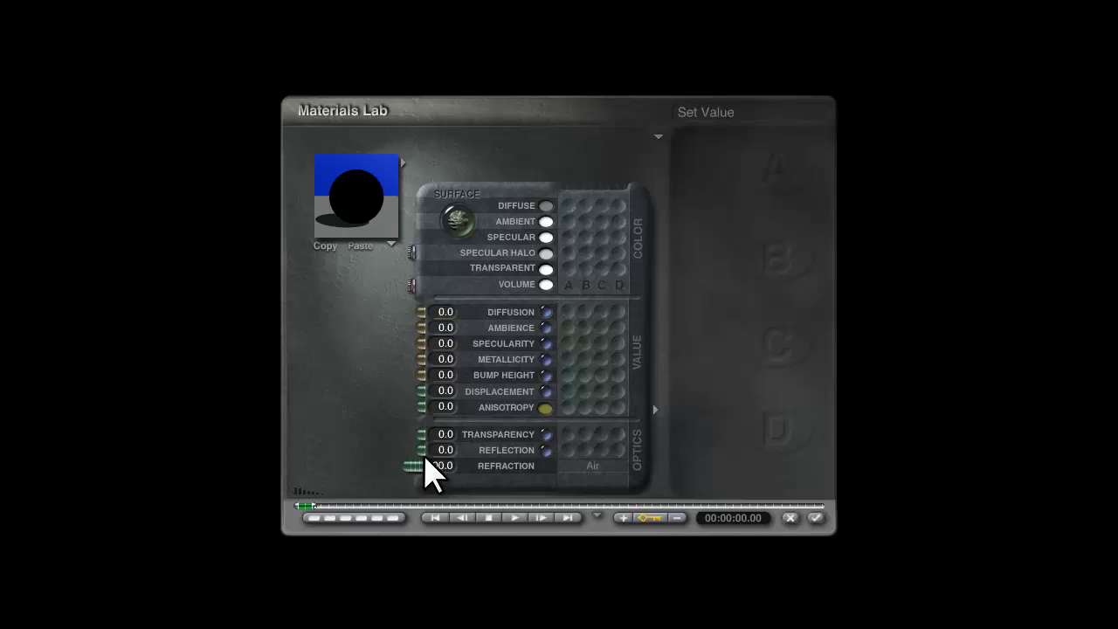
drag(424, 451, 306, 455)
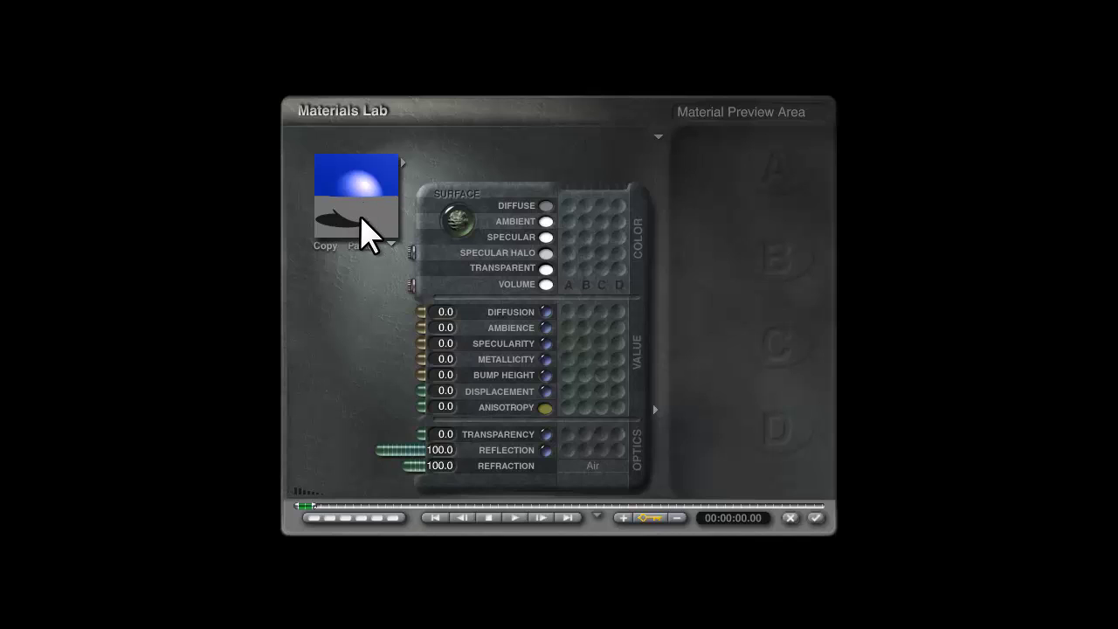
- Drive the material's reflection with texture channel A and load the CheckBlue texture from the Basic category into it
click(569, 450)
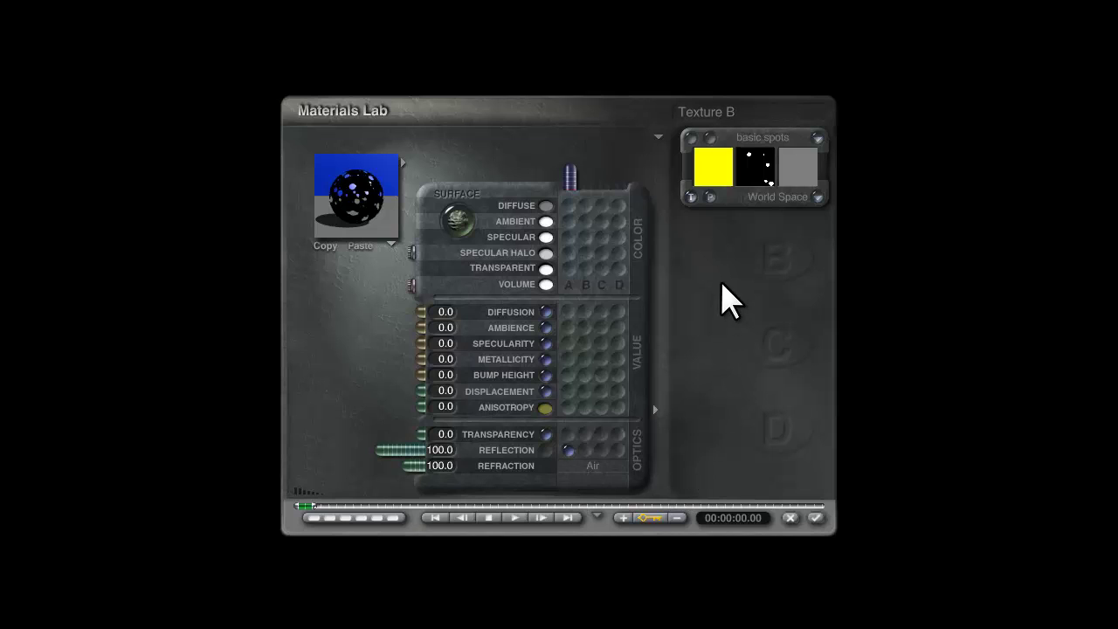
click(761, 148)
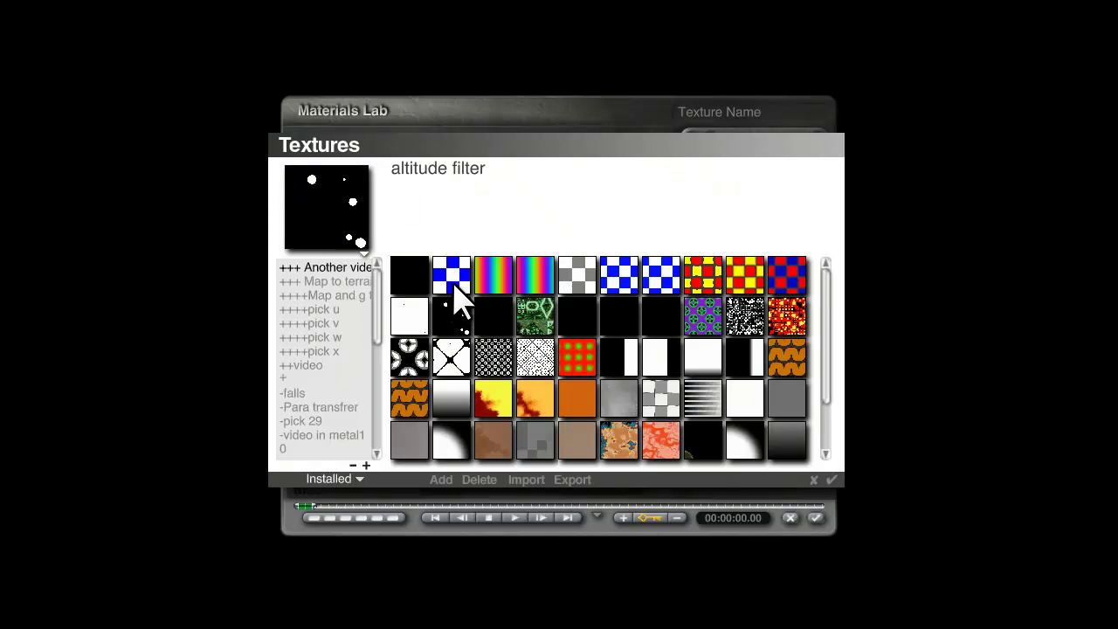
drag(376, 312, 376, 380)
scroll(302, 365, down, 1)
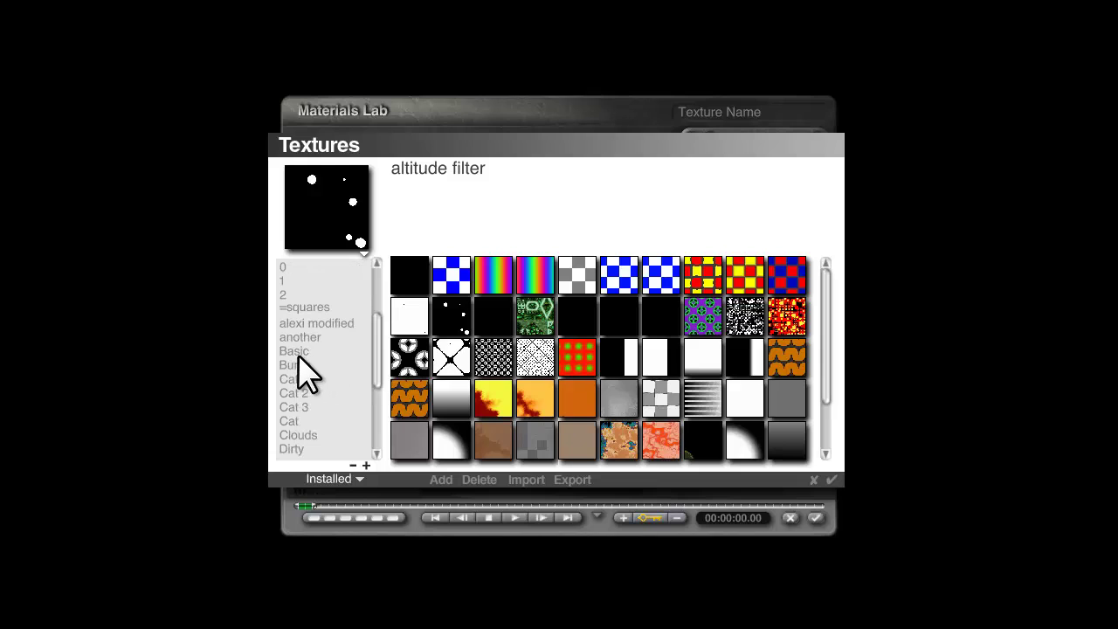
click(297, 353)
click(705, 361)
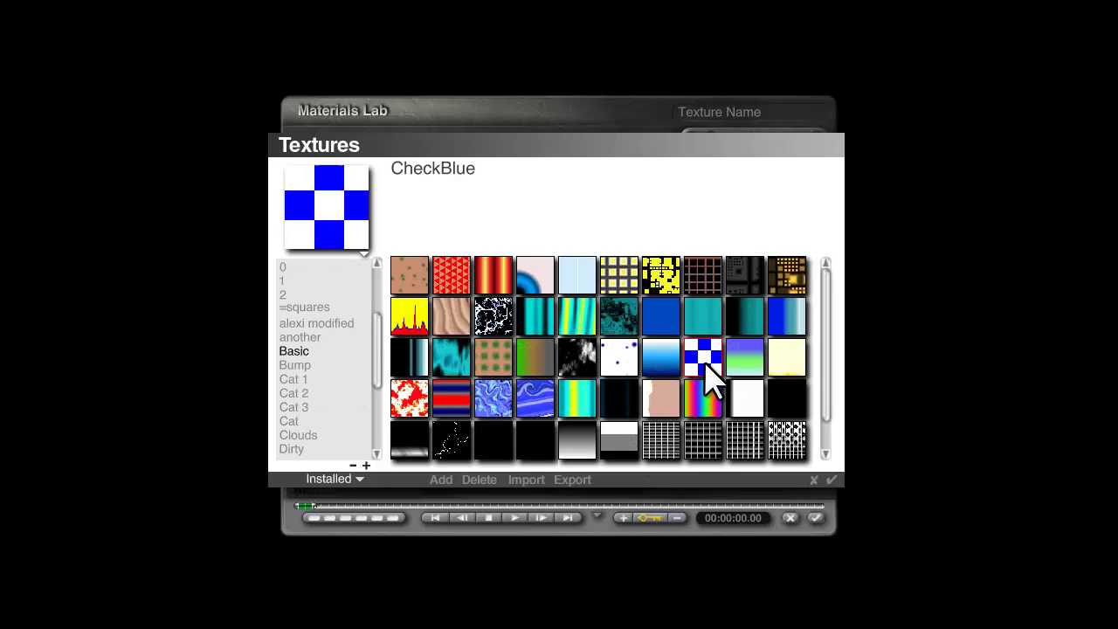
click(831, 481)
- Edit the texture in the Deep Texture Editor, setting component 1's noise type to Distance Squared and its mode to Minimum
click(741, 166)
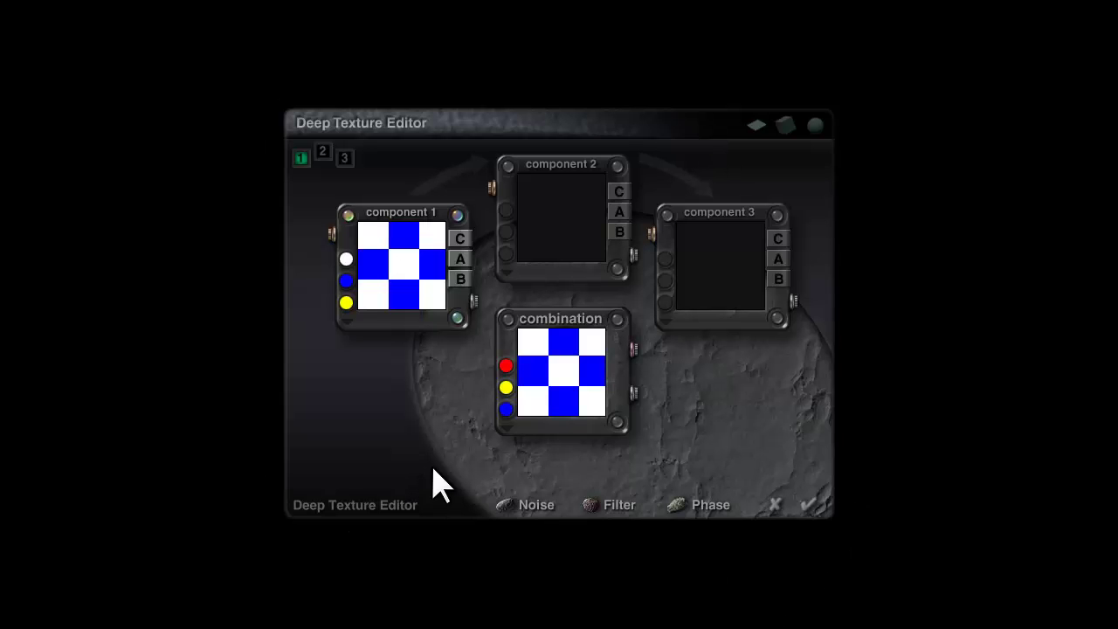
click(458, 215)
click(349, 215)
click(457, 317)
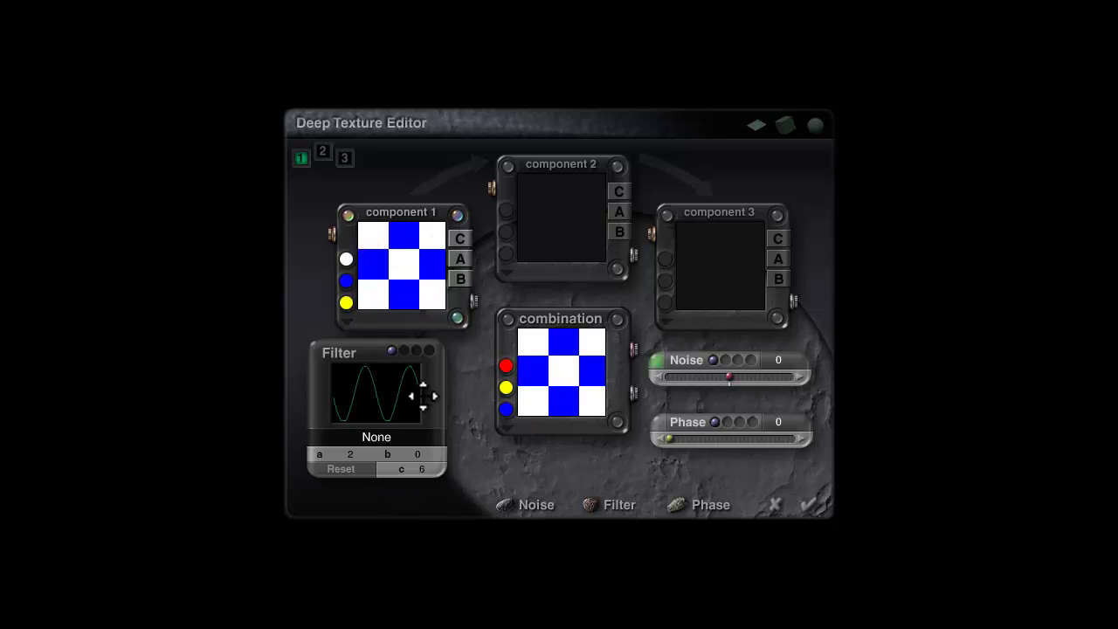
click(654, 361)
click(515, 232)
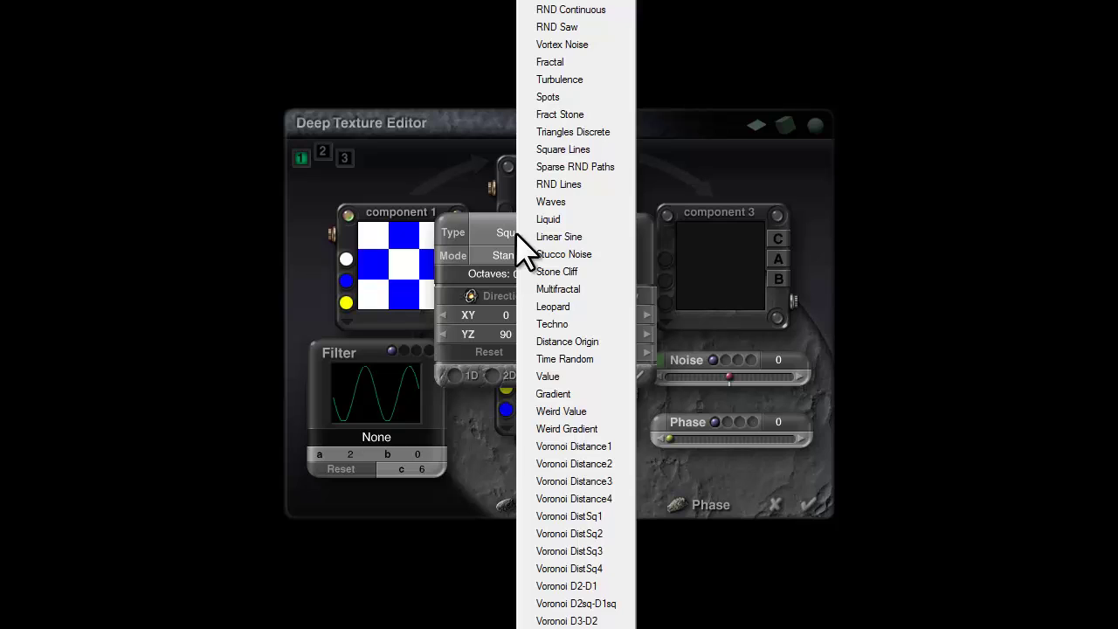
click(572, 354)
click(521, 254)
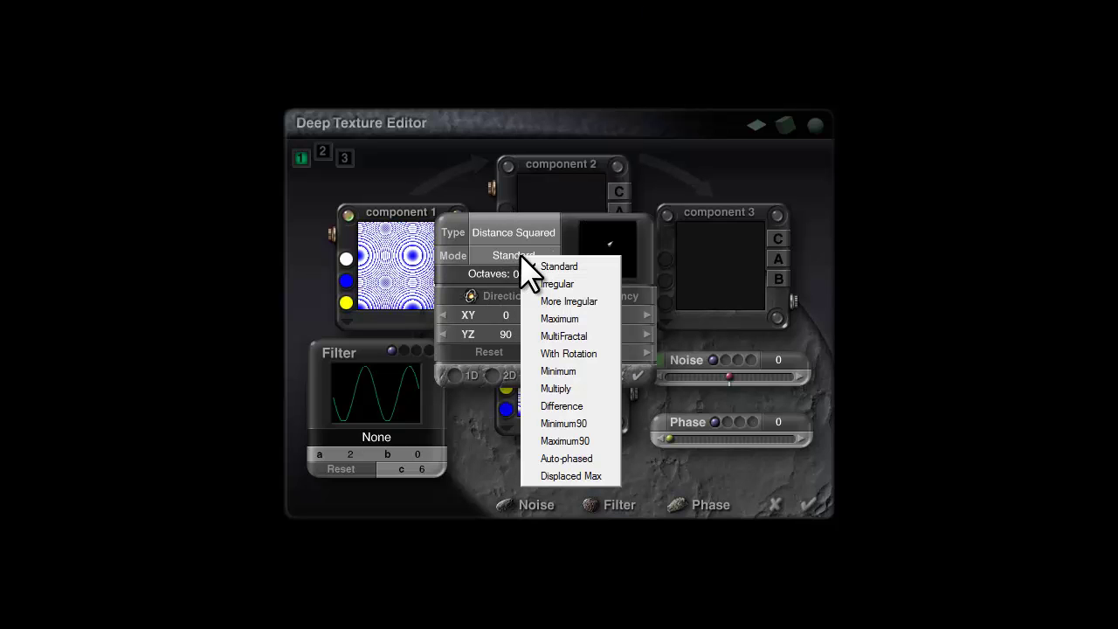
click(562, 370)
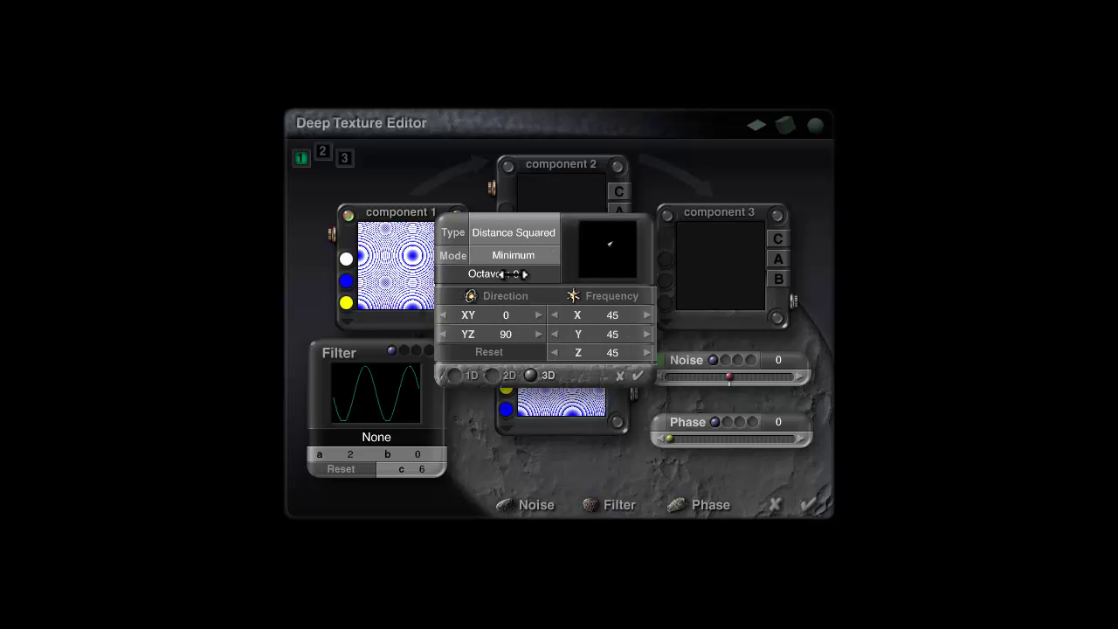
- Set component 1's noise to 1 octave and its X, Y and Z frequencies to -1
drag(513, 273, 507, 274)
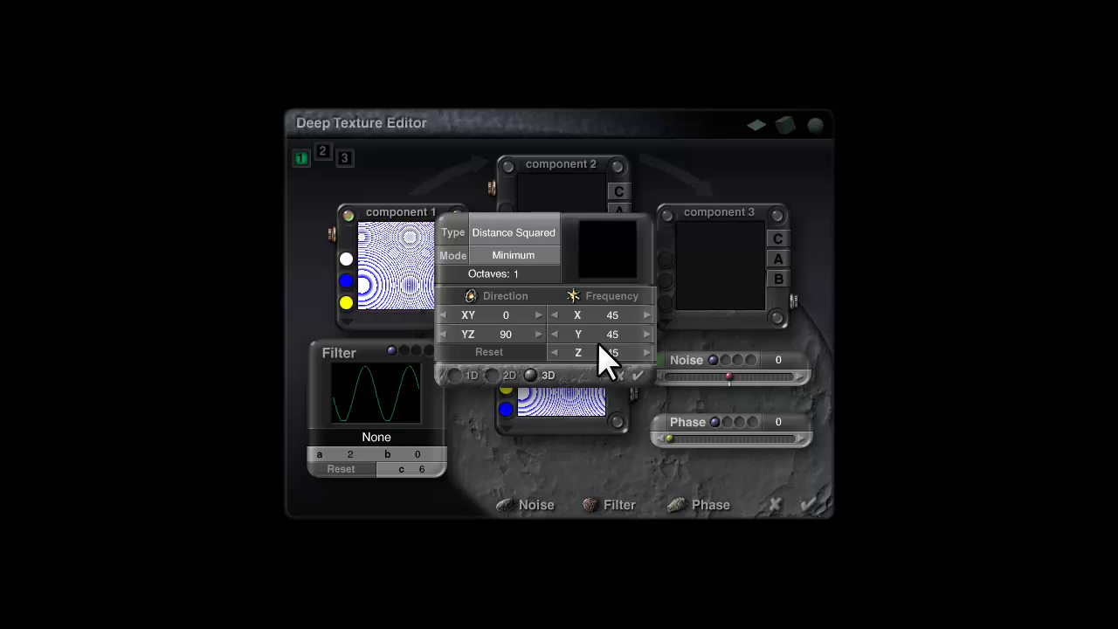
drag(574, 295, 574, 295)
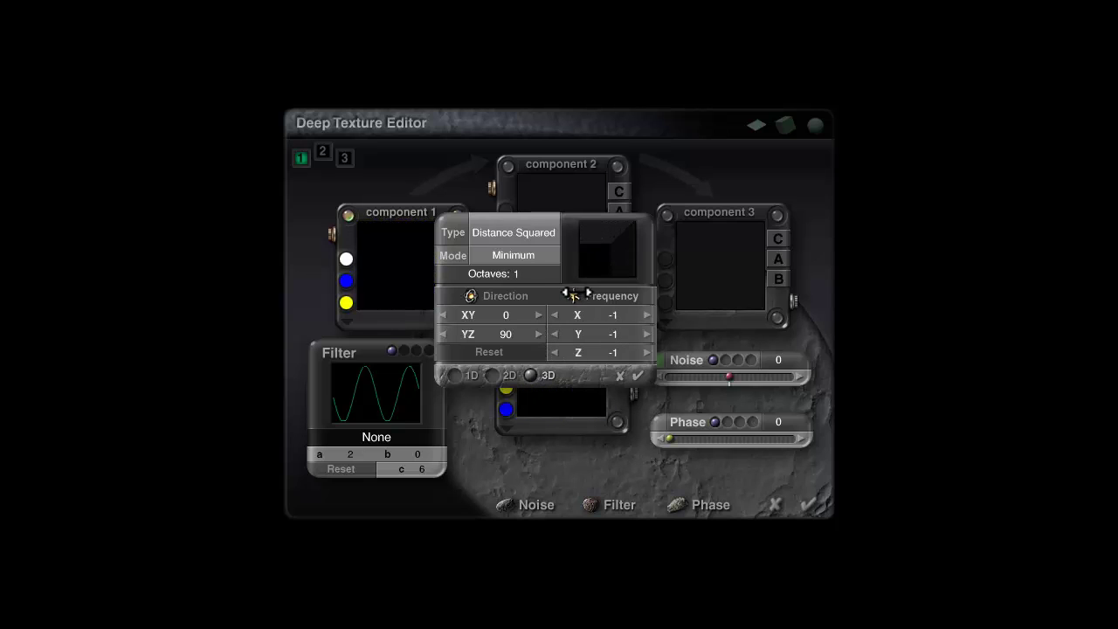
click(638, 376)
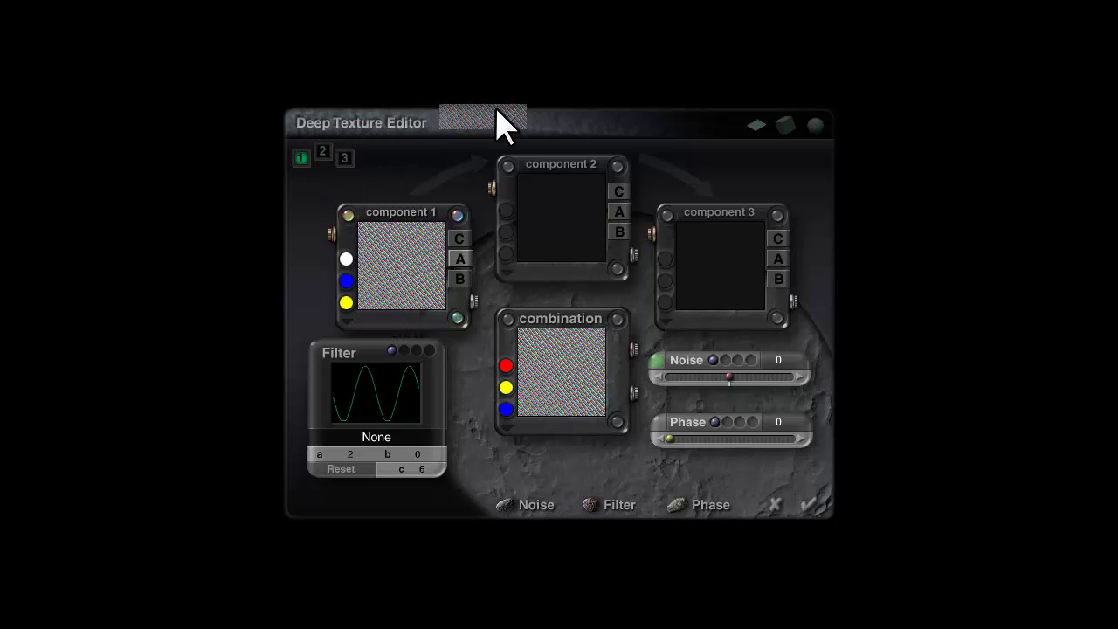
- Copy component 1 into component 2 and set the blend mode between them to Difference
click(559, 244)
click(447, 180)
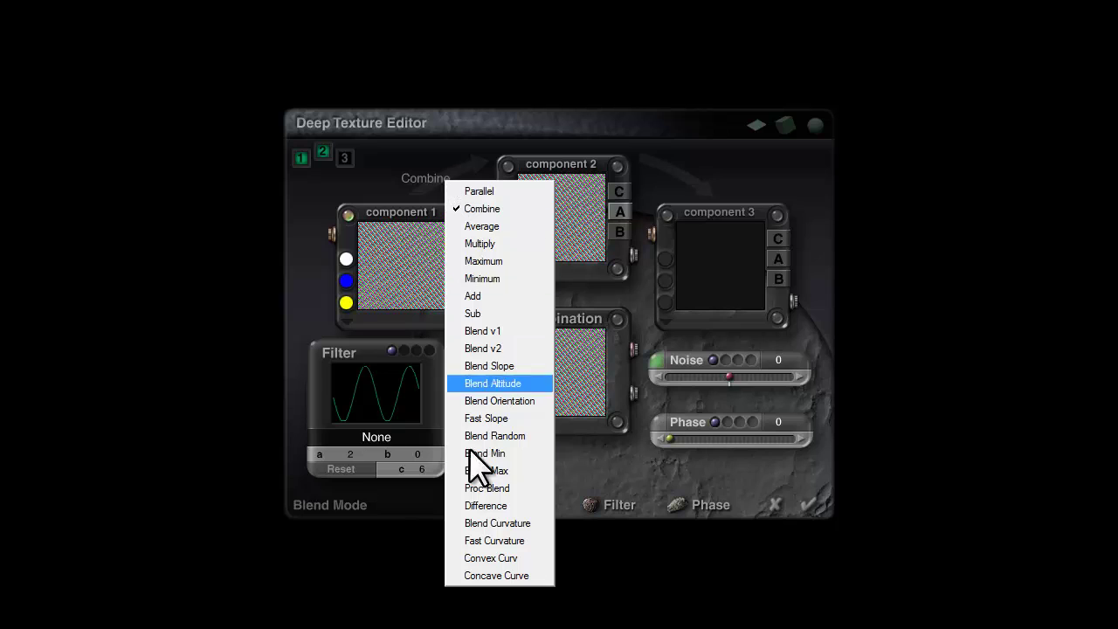
click(503, 505)
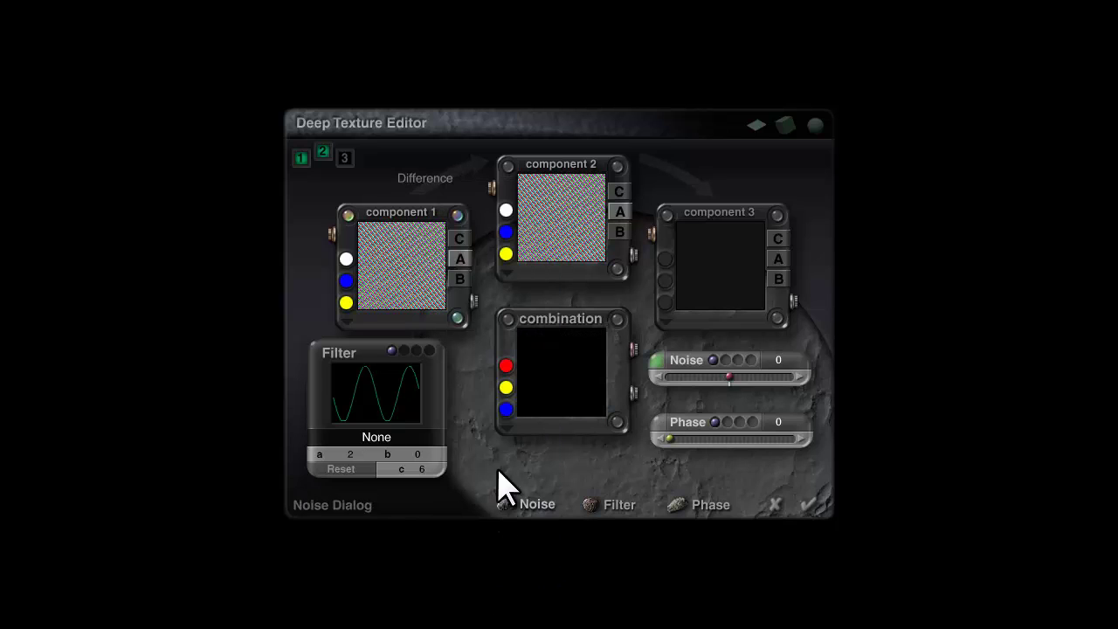
- Set component 2's noise type to Nothing
click(627, 187)
click(667, 370)
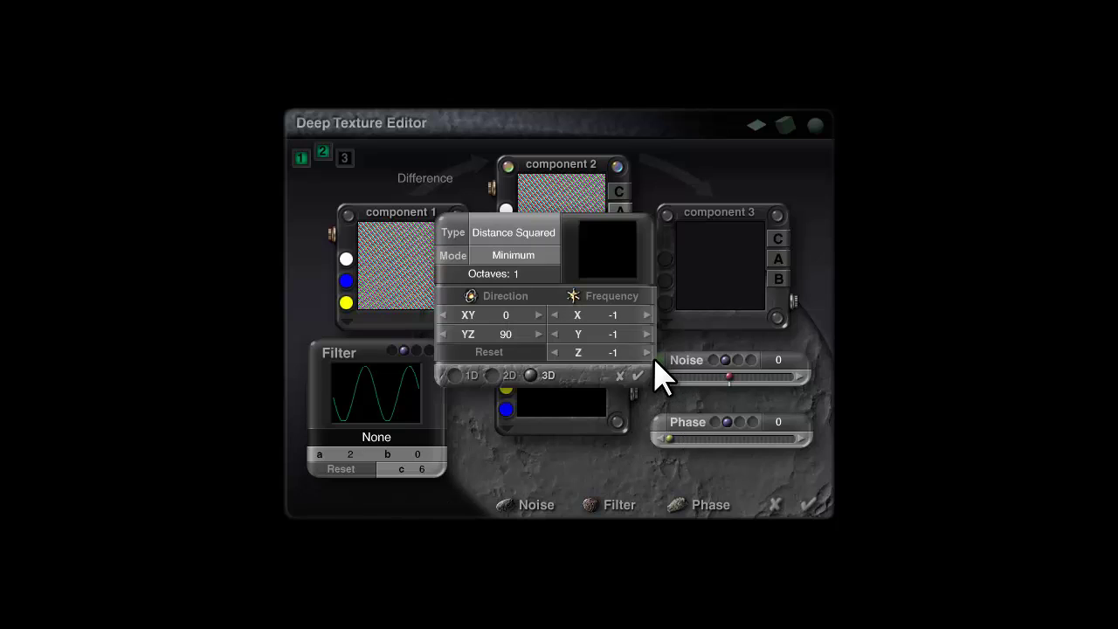
click(521, 229)
click(621, 409)
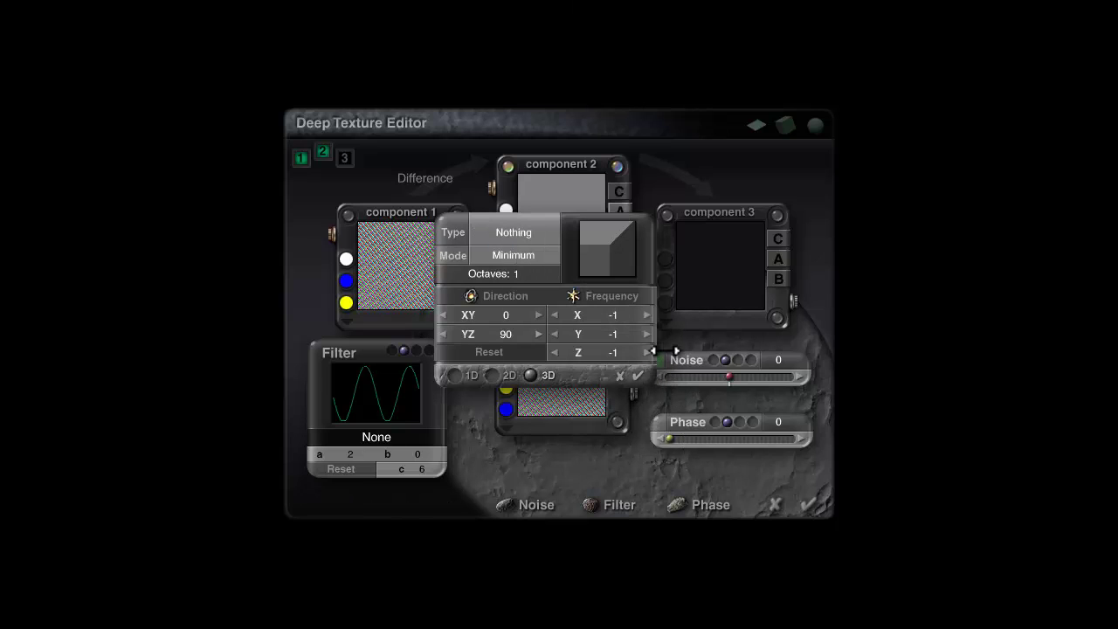
click(636, 375)
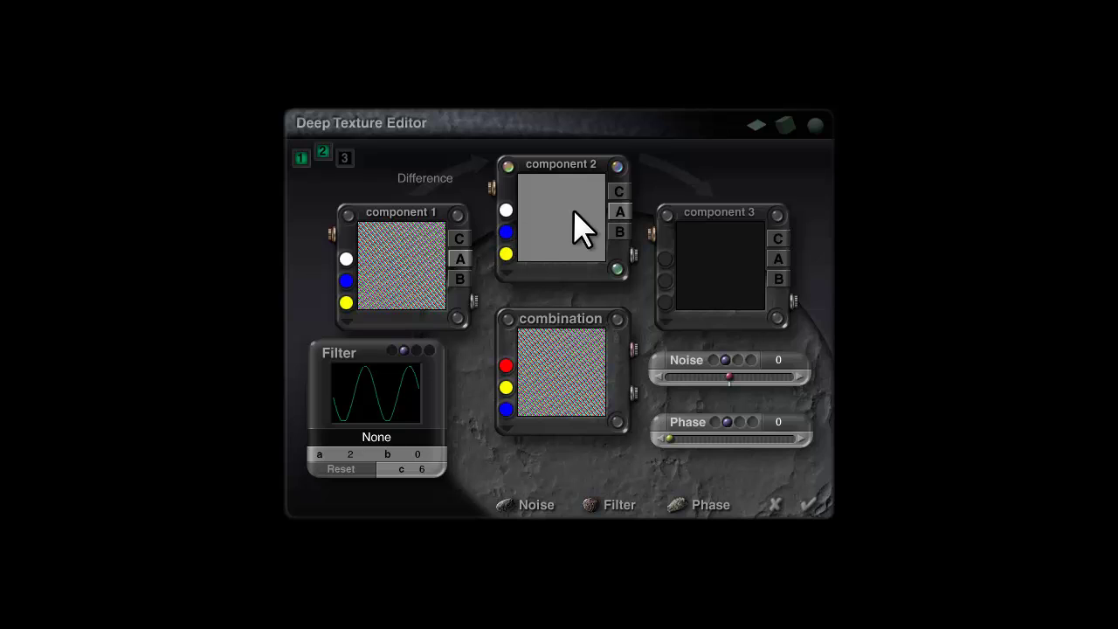
- Accept the edited texture and material, and test render the dragon
click(808, 504)
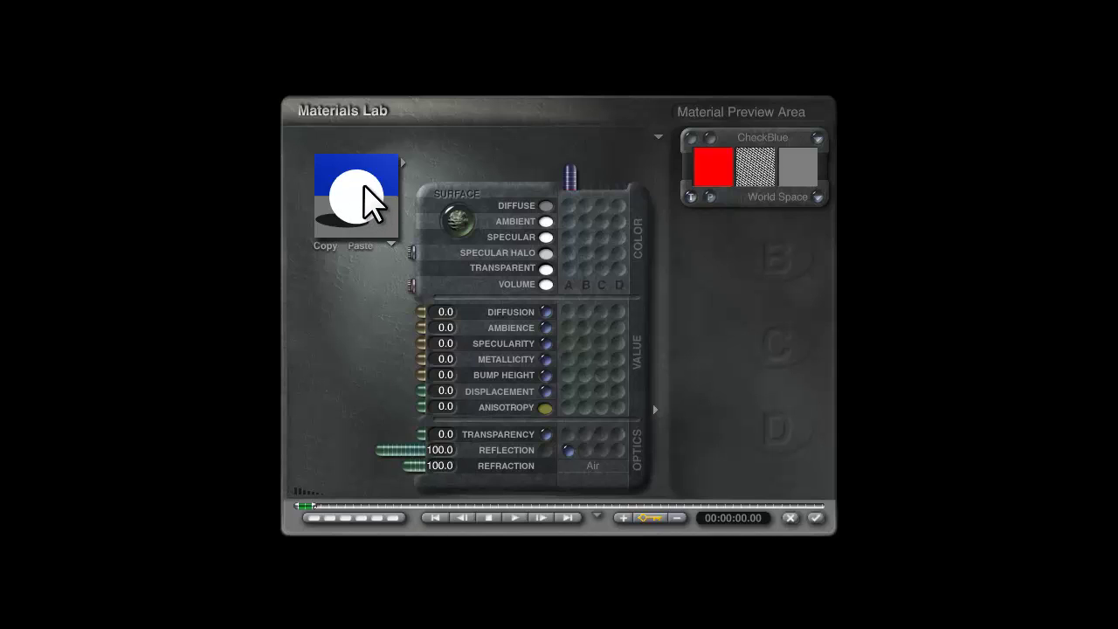
click(815, 518)
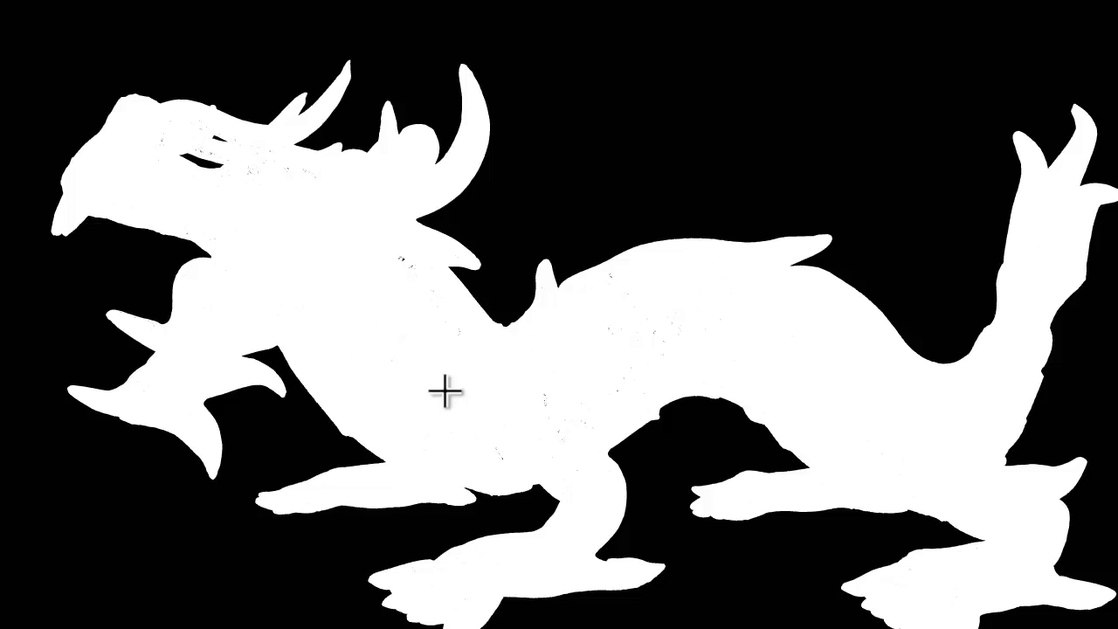
key(Escape)
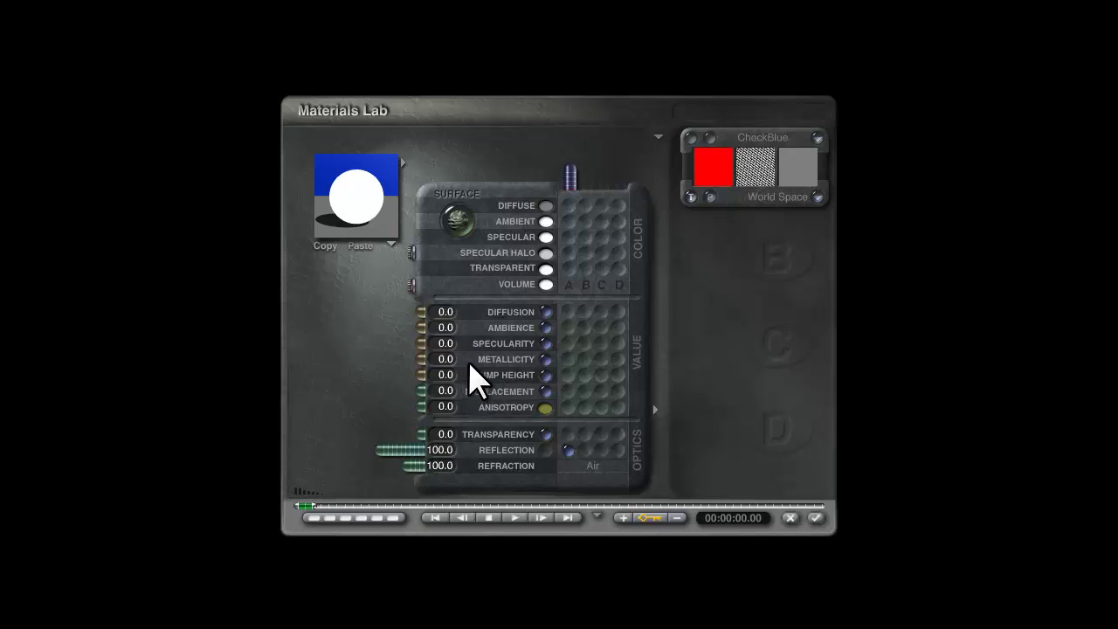
- Set the material's diffuse color to pure red (255, 0, 0) and its metallicity to 100, and apply the material
click(545, 206)
click(712, 159)
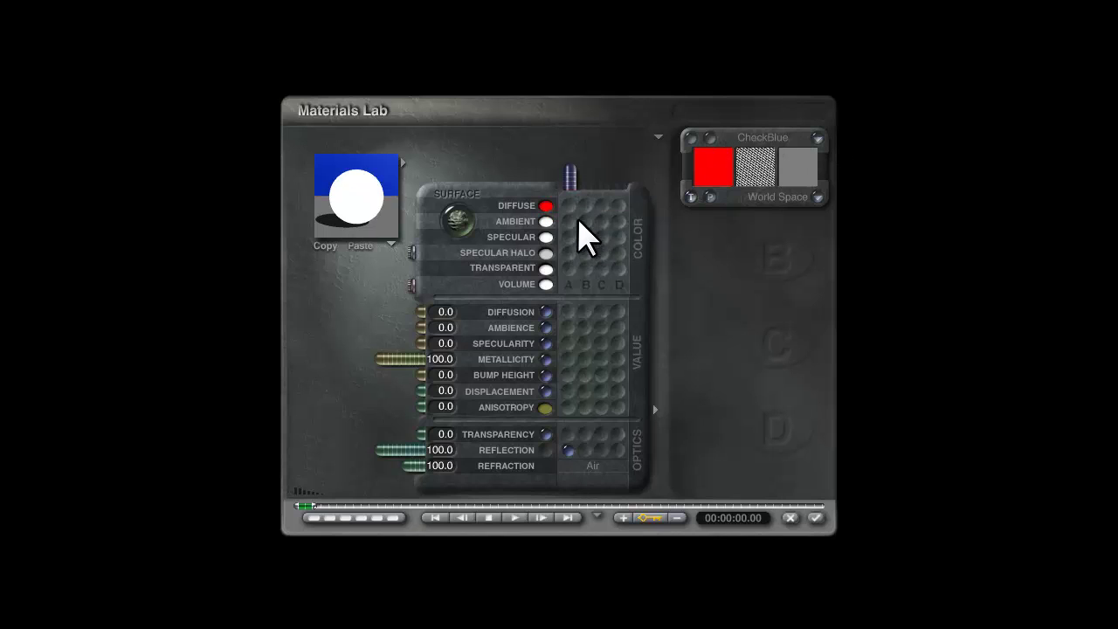
click(545, 206)
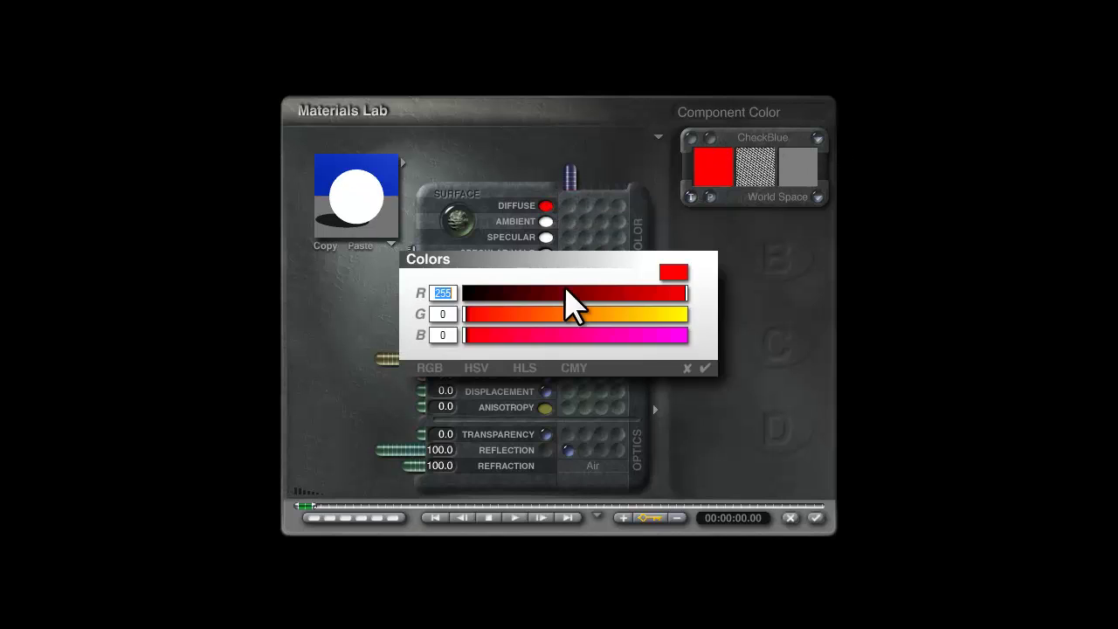
click(705, 368)
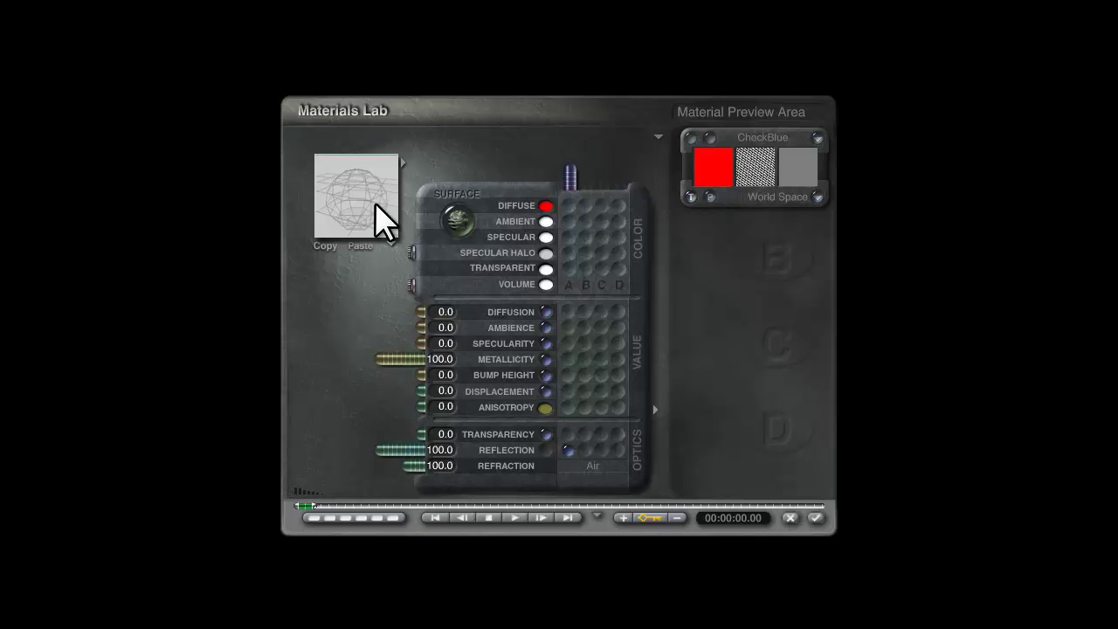
click(815, 518)
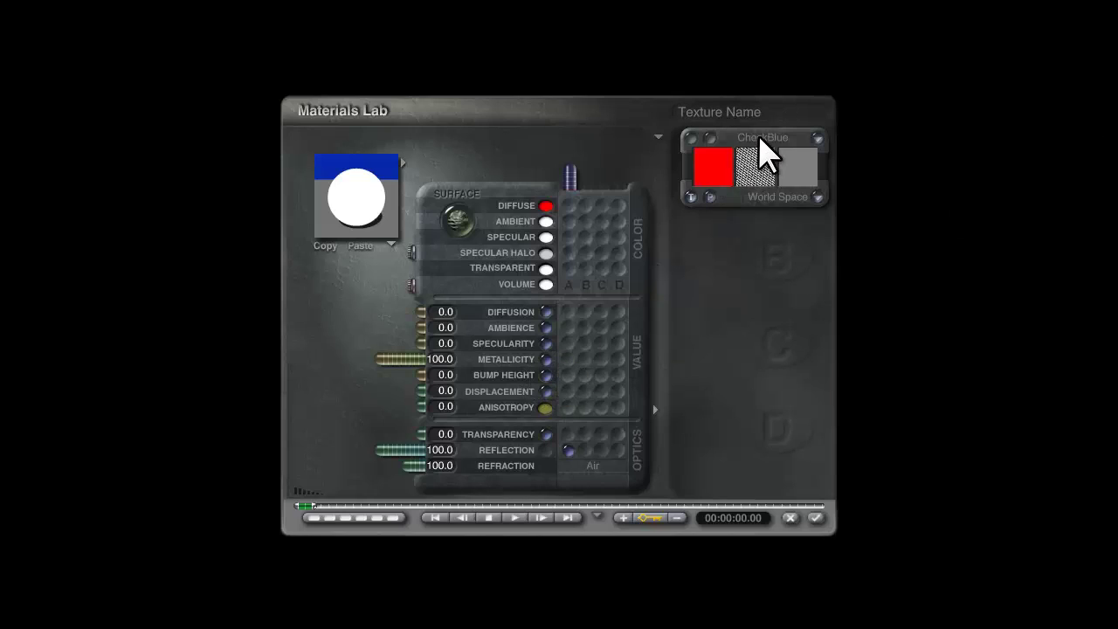
- Drive the material's metallicity with texture channel A
click(568, 359)
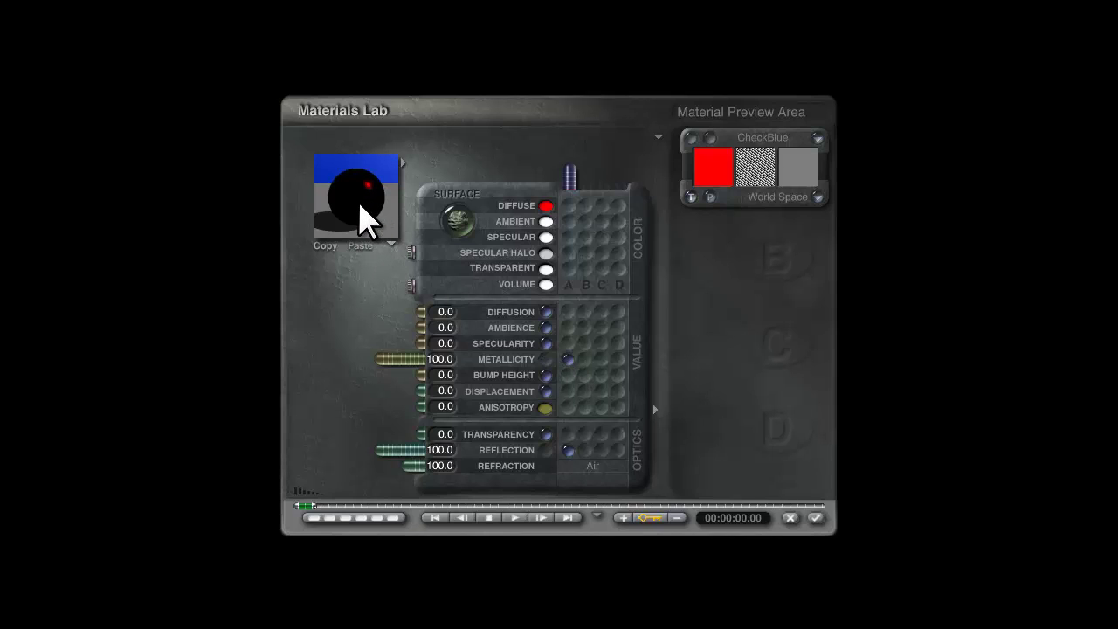
click(816, 197)
click(708, 374)
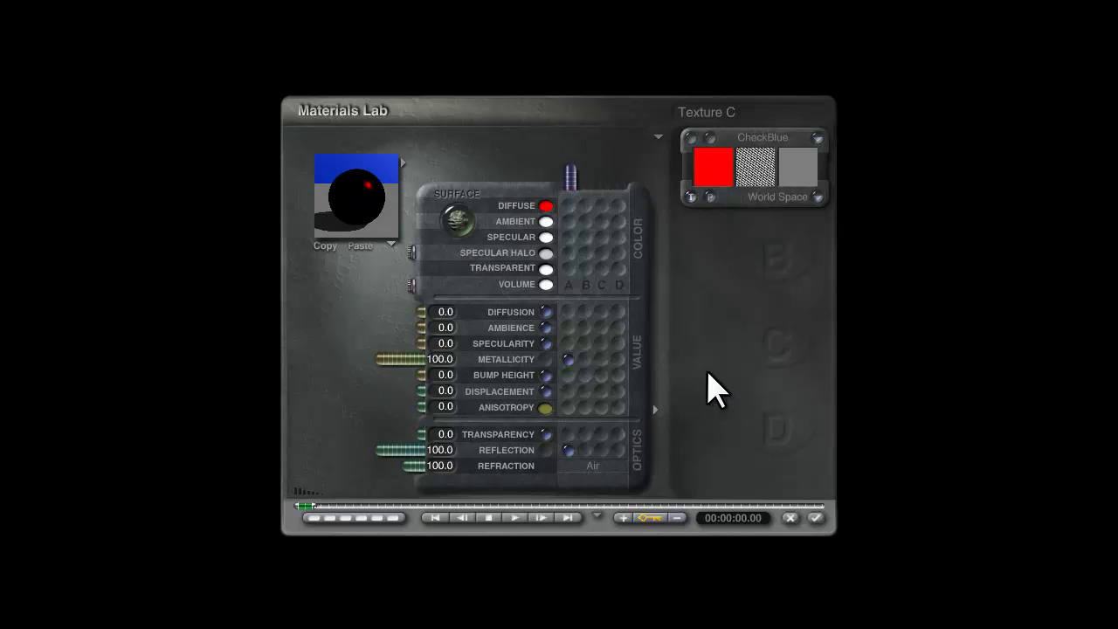
- Try metallicity values of 1 and 0.1 for the material
click(435, 360)
text(1)
key(Return)
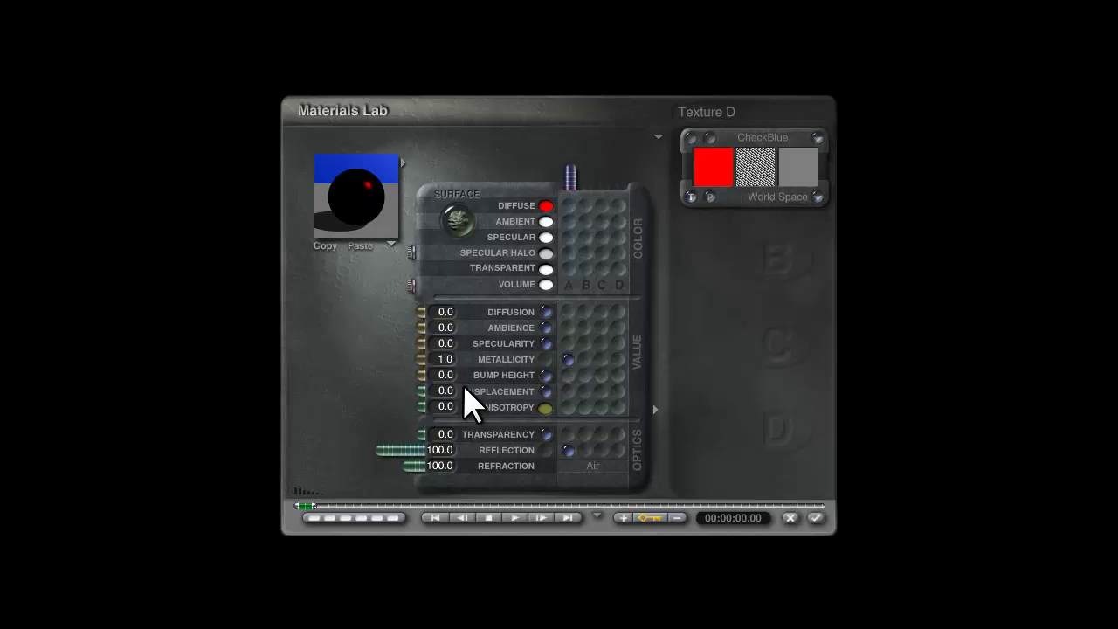
click(445, 360)
text(0.1)
key(Return)
click(439, 361)
- Store channel A's edited CheckBlue texture in the Basic category of the texture library
click(766, 136)
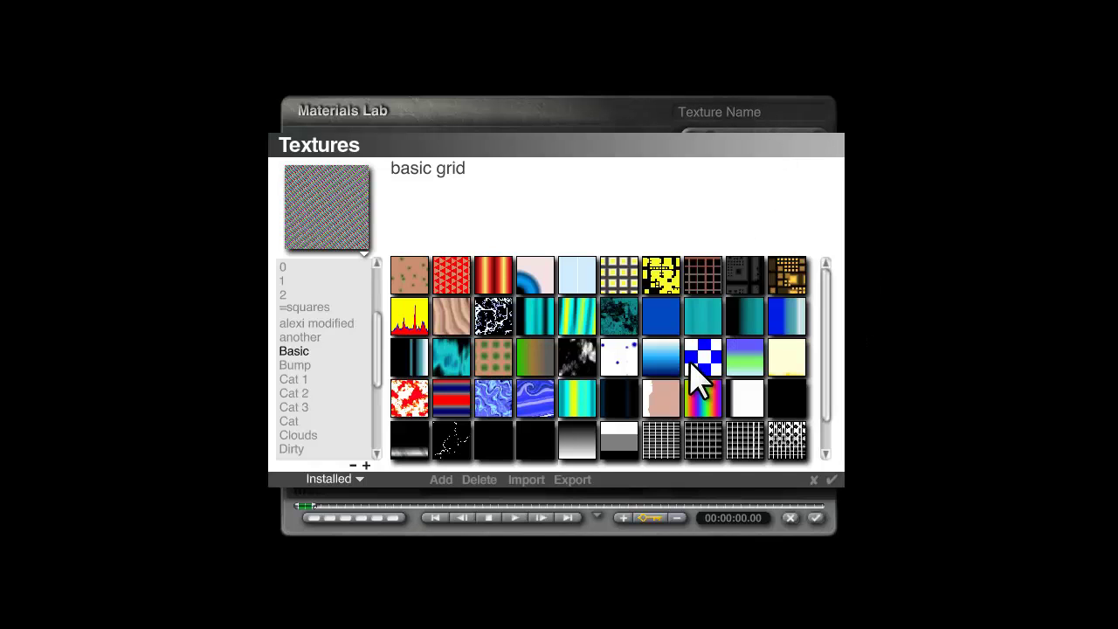
click(695, 376)
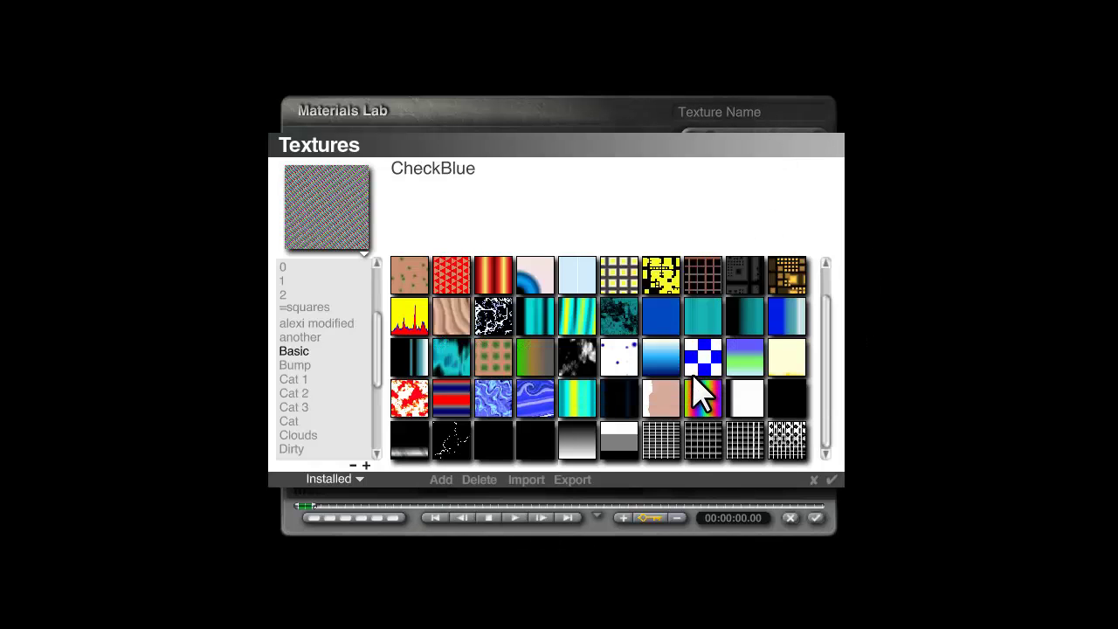
click(832, 480)
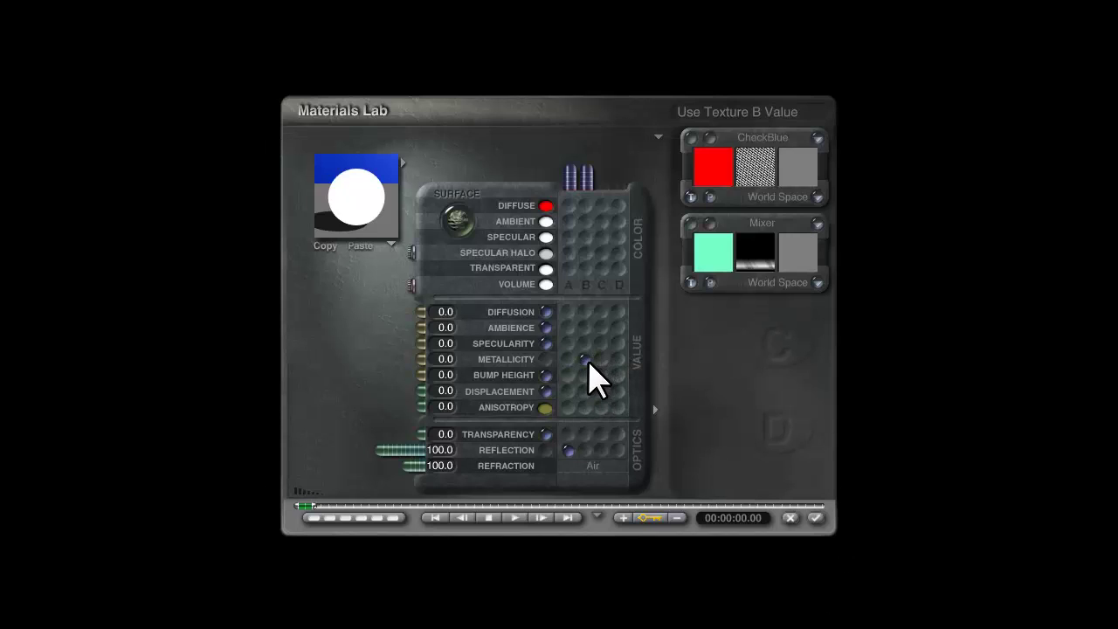
- Drive the metallicity with texture channel B at 100 and reset the bump height to 0
drag(442, 364, 306, 376)
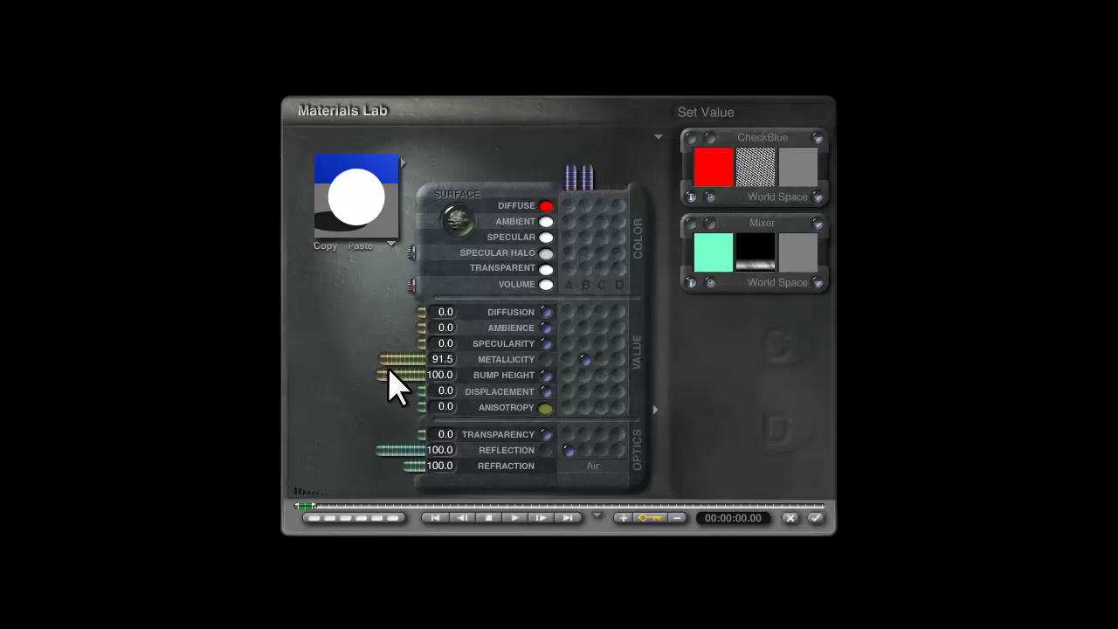
click(440, 374)
text(0)
key(Return)
drag(384, 365, 317, 362)
- Load the edited CheckBlue texture from the Basic category into texture channel B
click(818, 282)
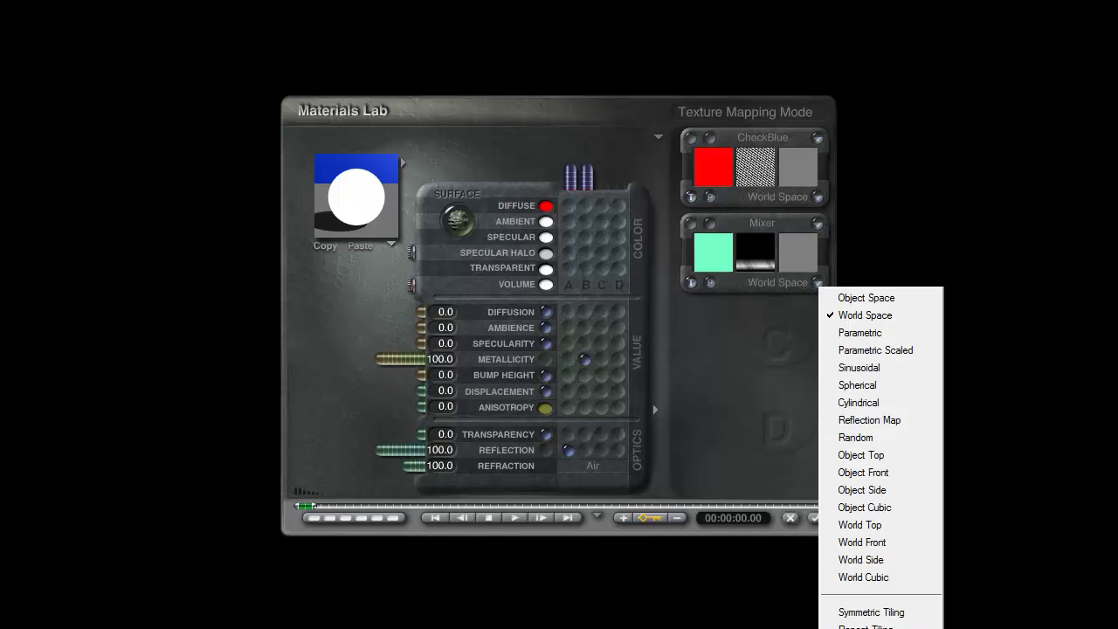
click(777, 445)
click(767, 249)
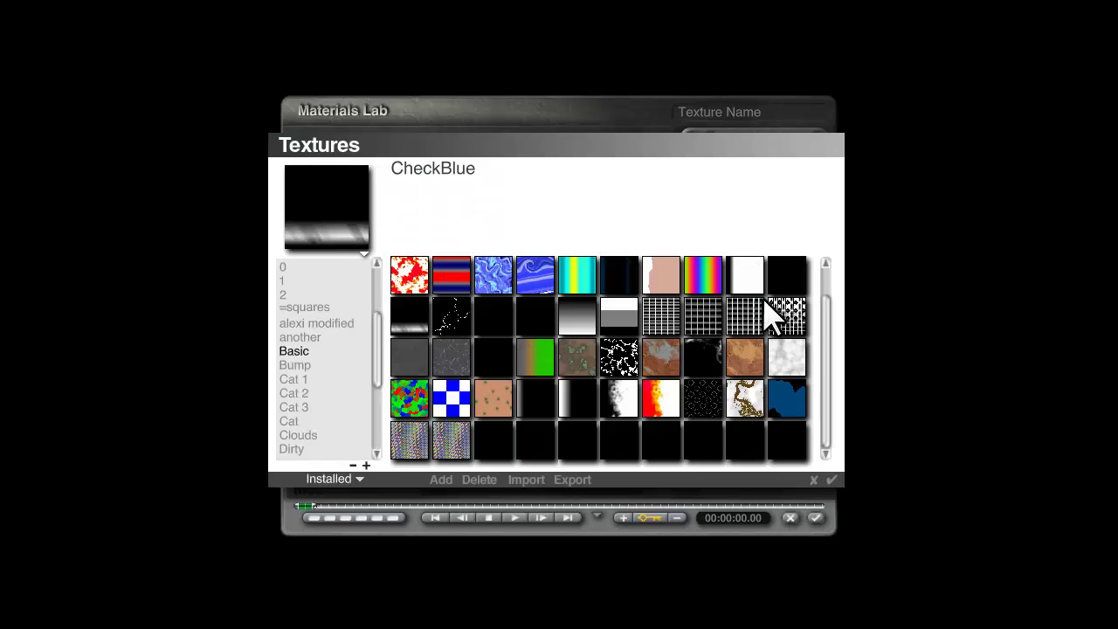
click(463, 437)
click(832, 479)
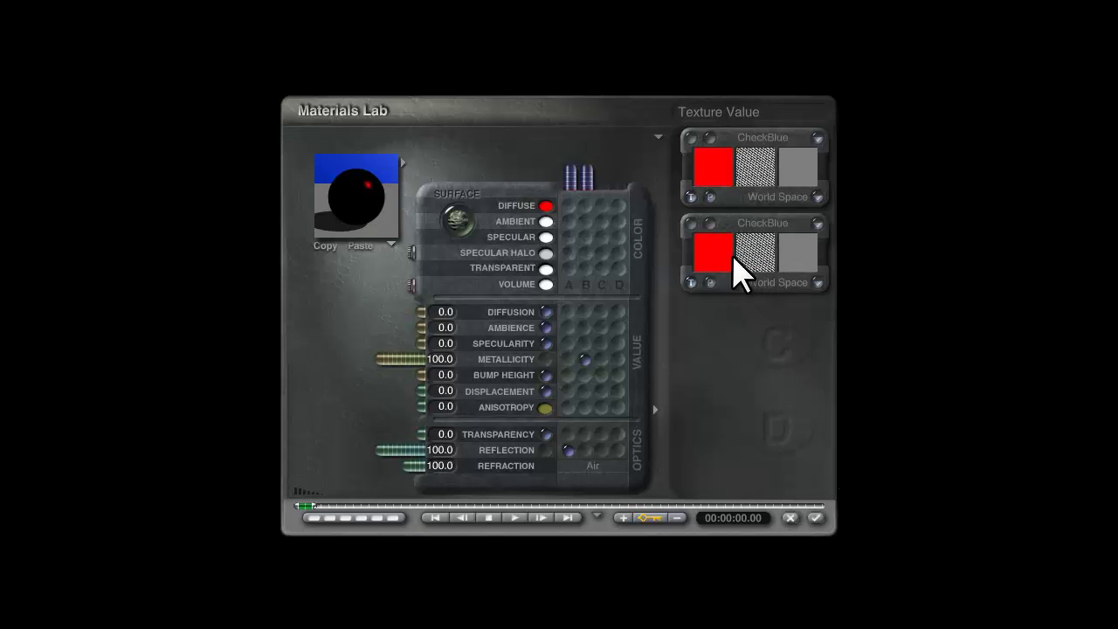
- Edit channel B's texture, copying component 2 into component 3 and setting the blend mode between them to Multiply
click(712, 238)
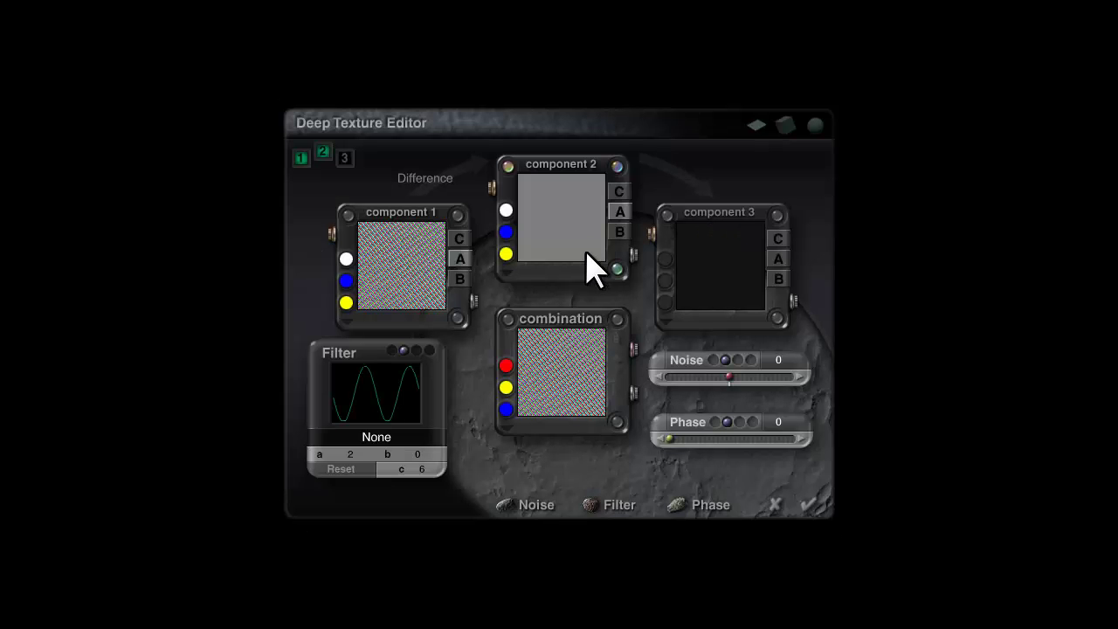
drag(562, 219, 734, 238)
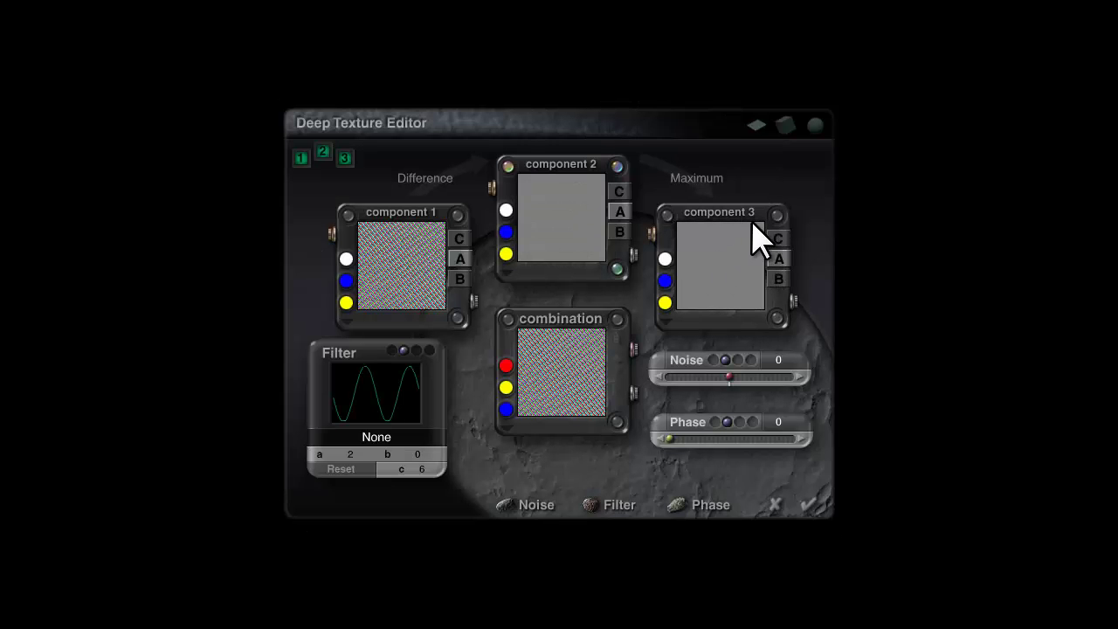
click(716, 182)
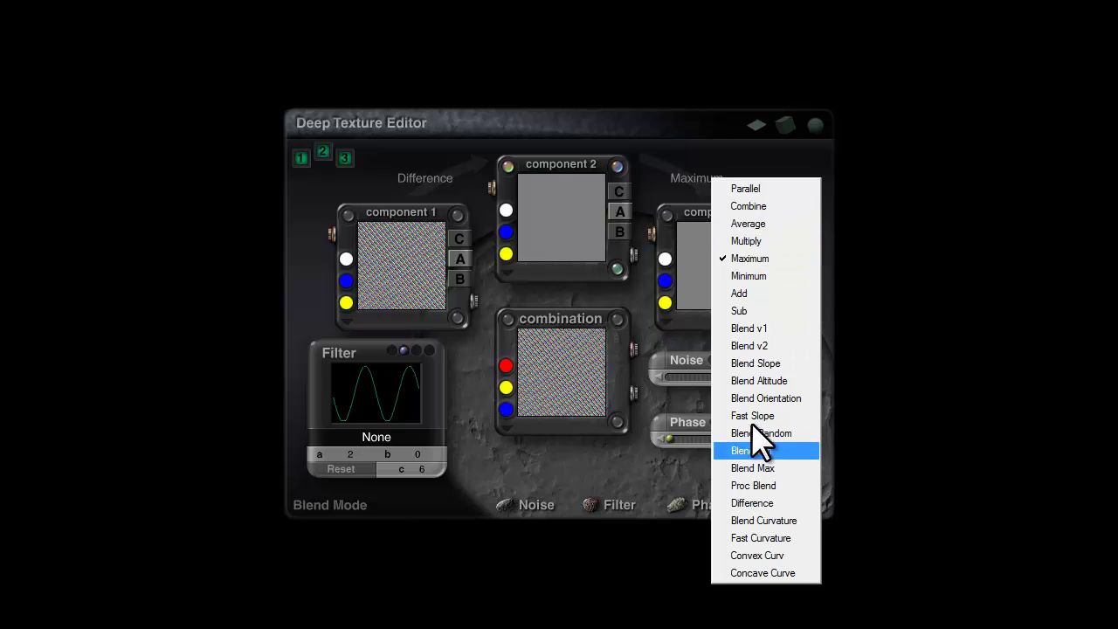
click(750, 240)
- Apply the Sin(aX)+b filter to component 3 with a about -0.0063 and b about -0.494, and accept the texture
click(375, 434)
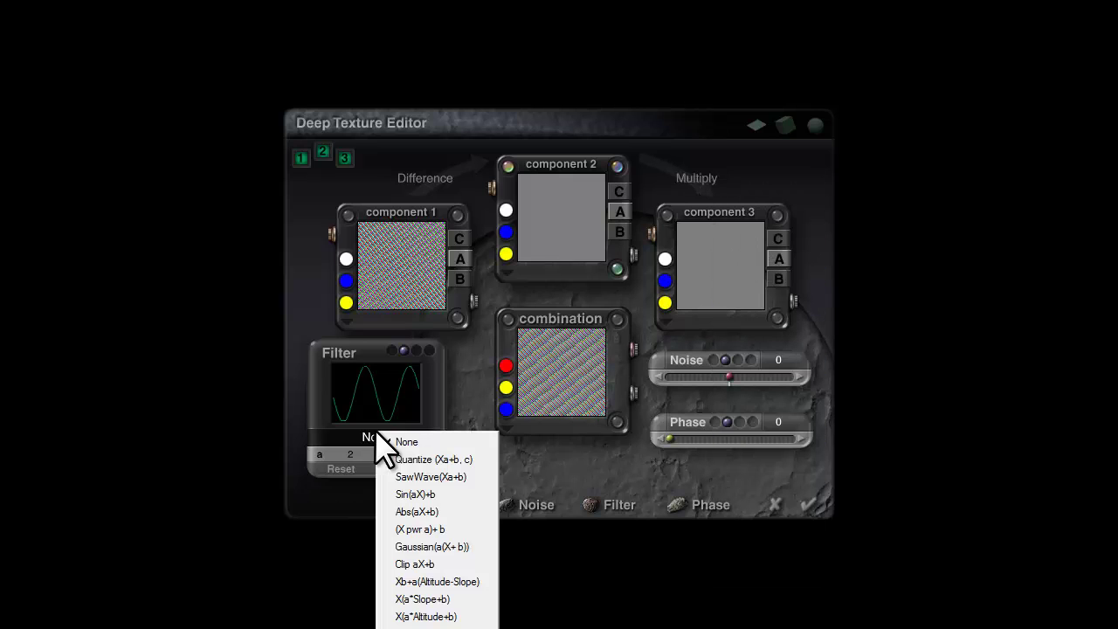
click(428, 495)
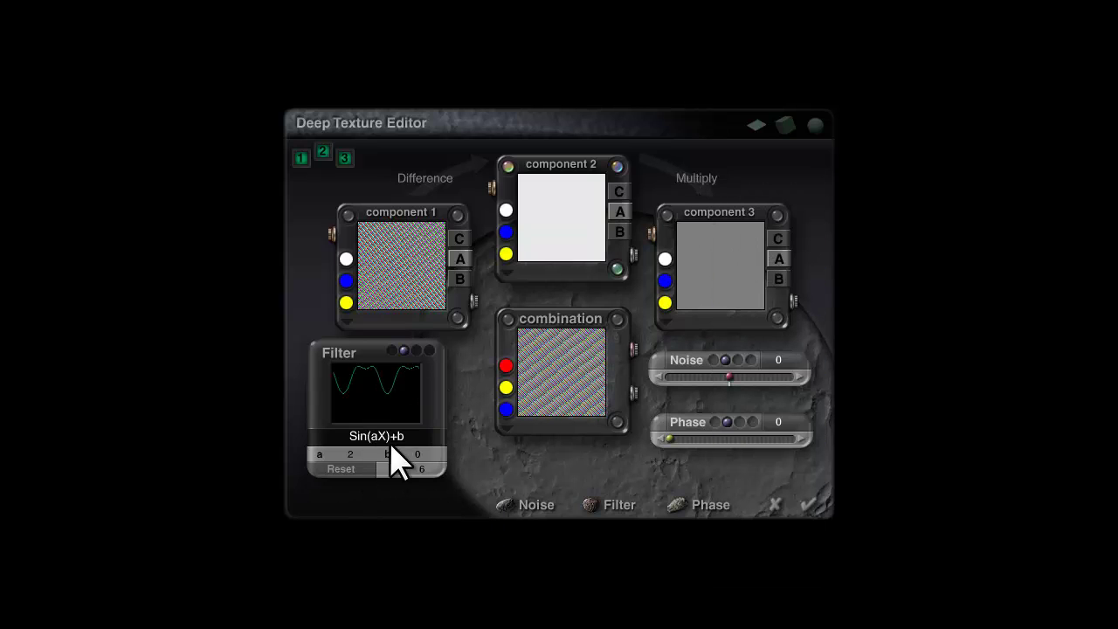
click(674, 213)
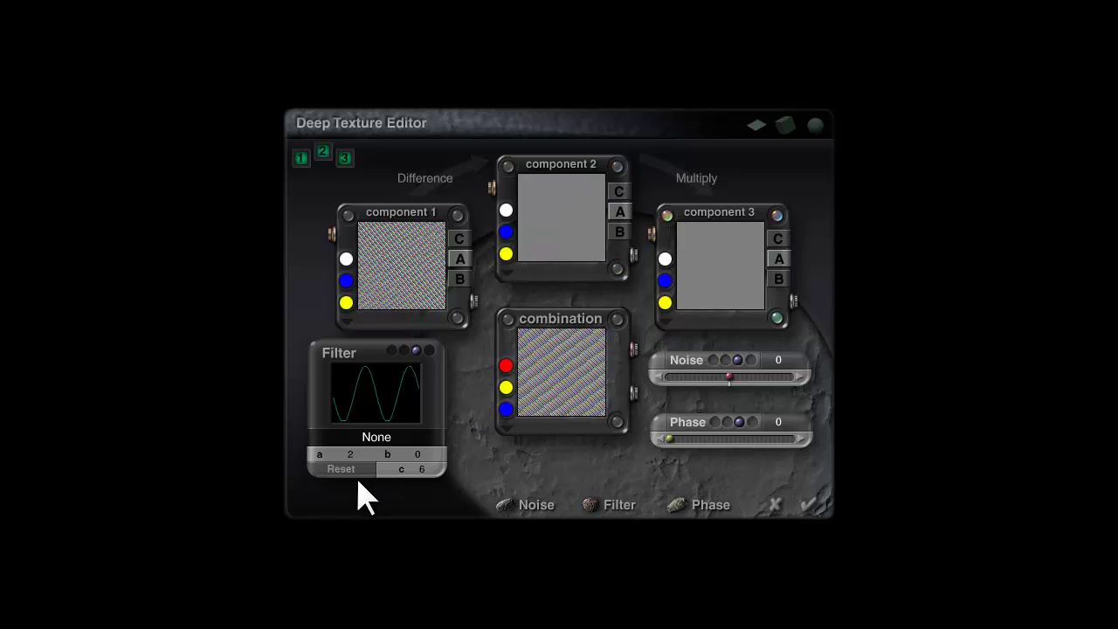
click(374, 444)
click(454, 505)
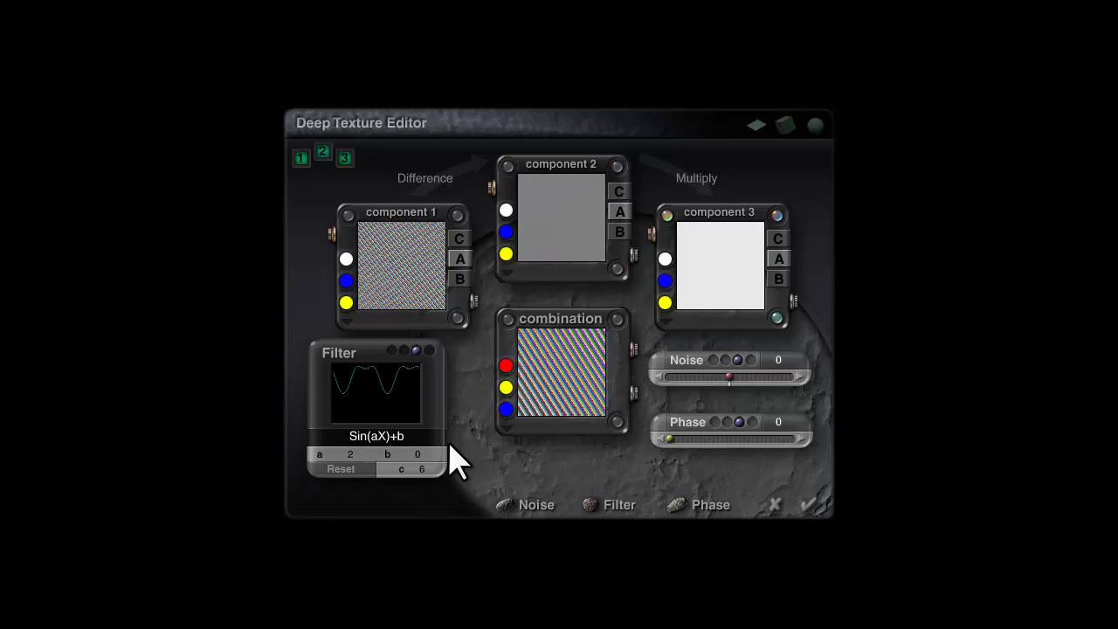
drag(358, 447, 409, 456)
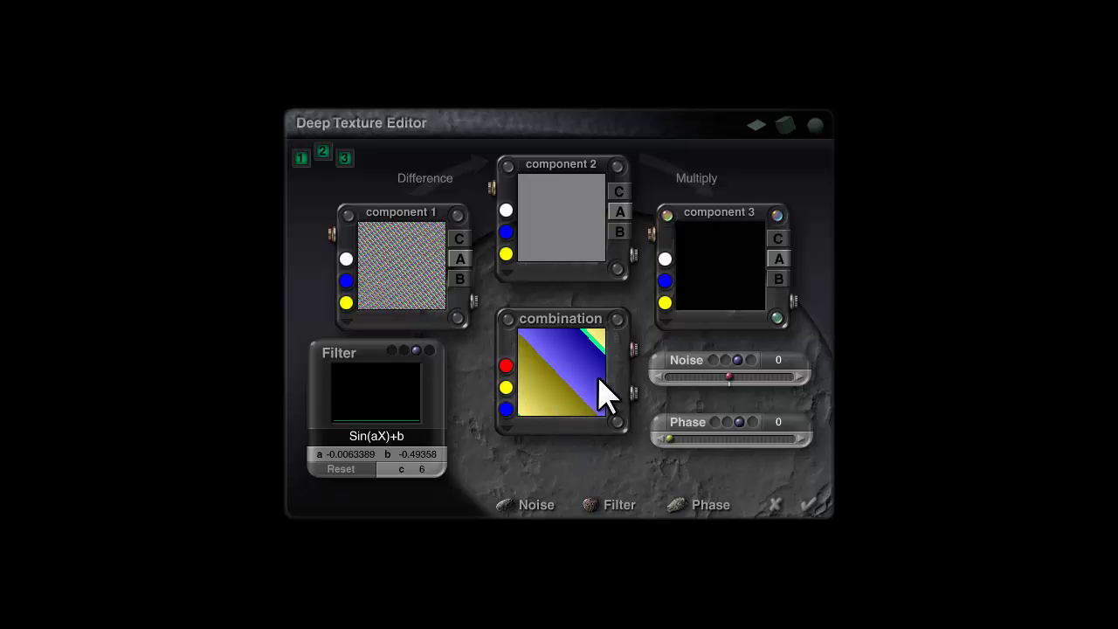
click(808, 506)
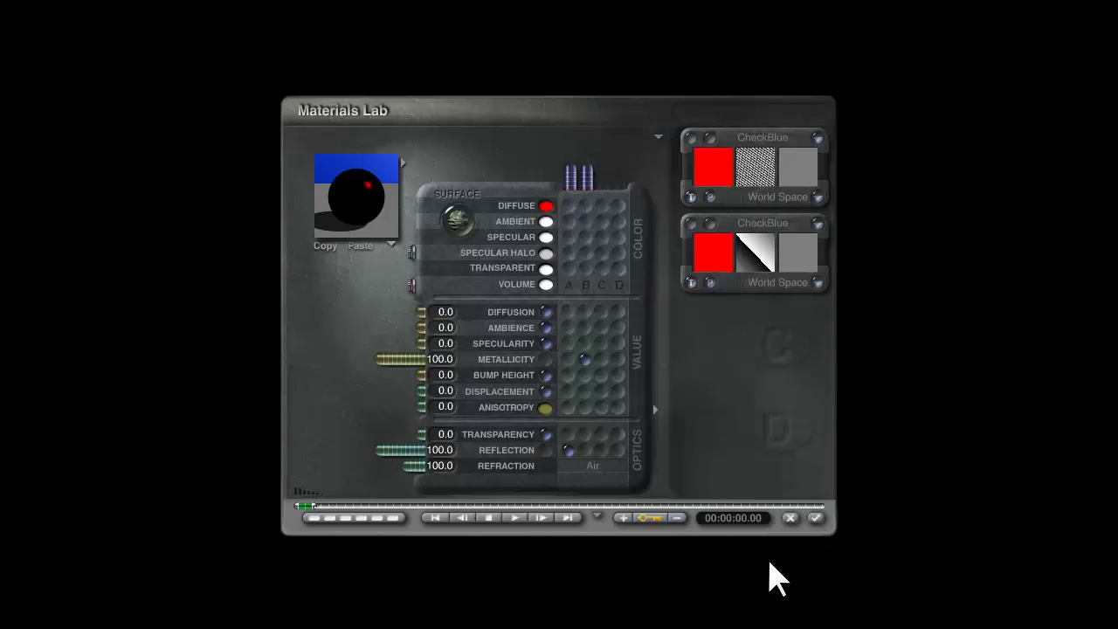
- Try the channel B metallicity at 1 and 0.1
click(439, 360)
text(1)
key(Return)
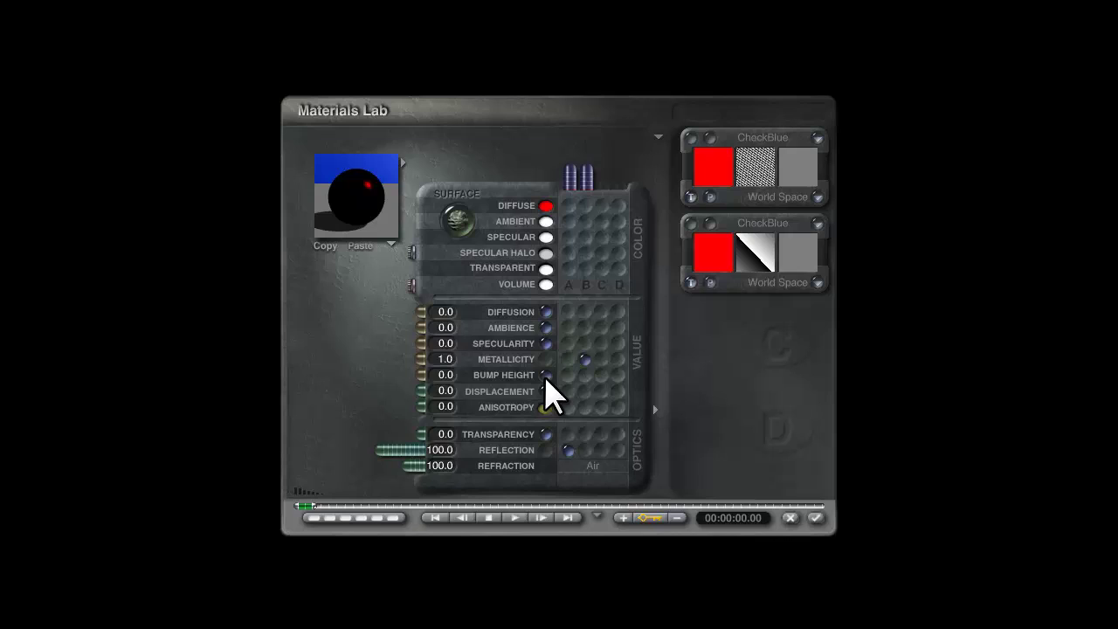
click(441, 360)
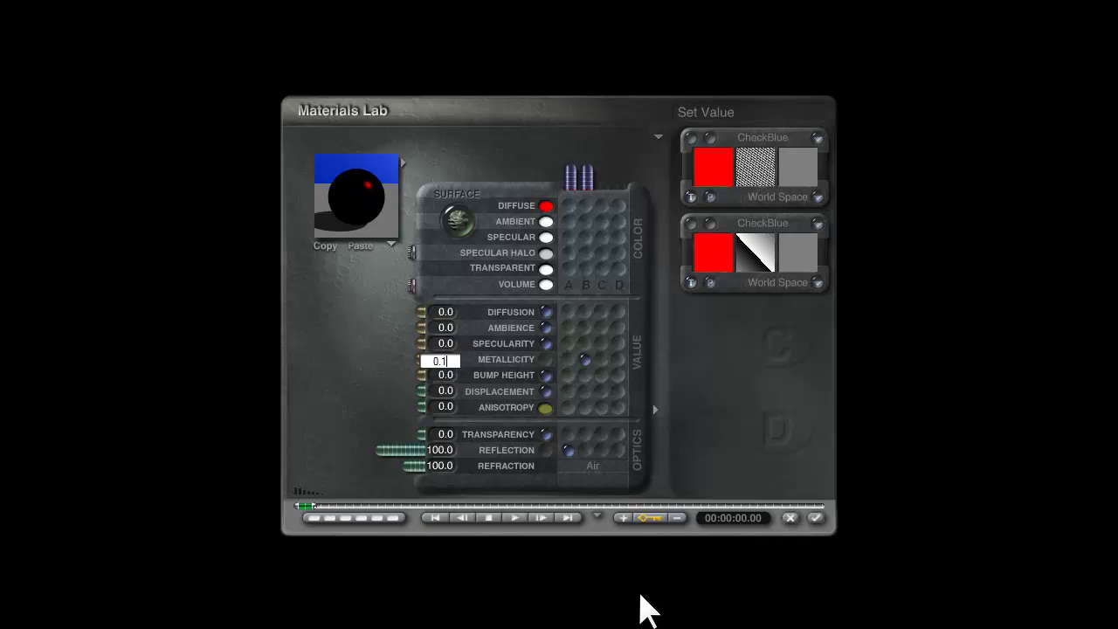
key(Return)
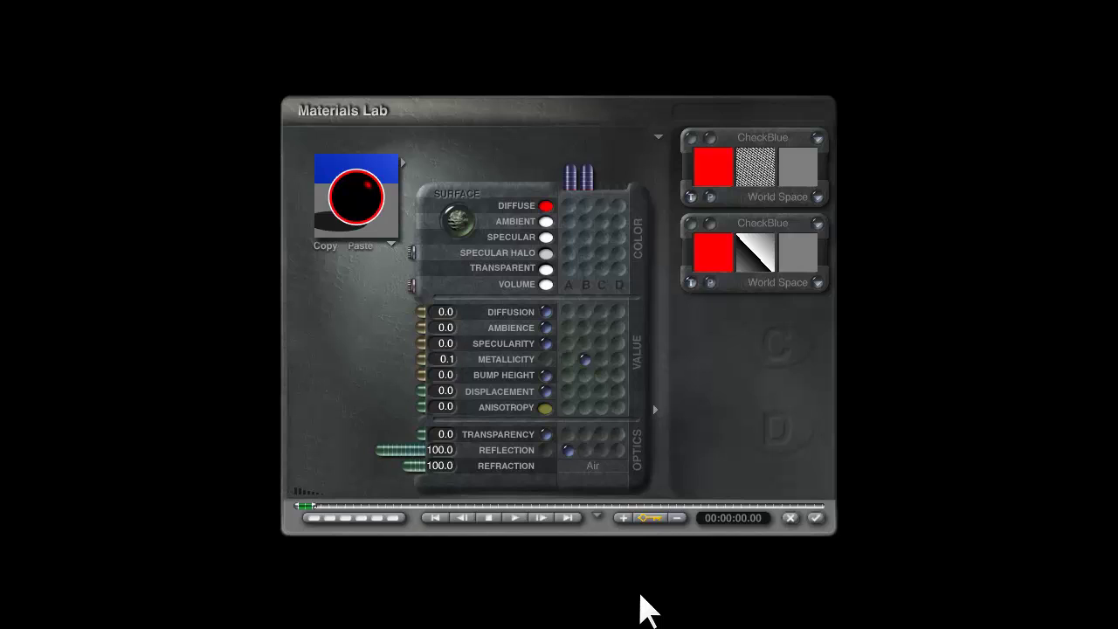
- Try the channel B metallicity at 0.05 and 0.08
click(368, 198)
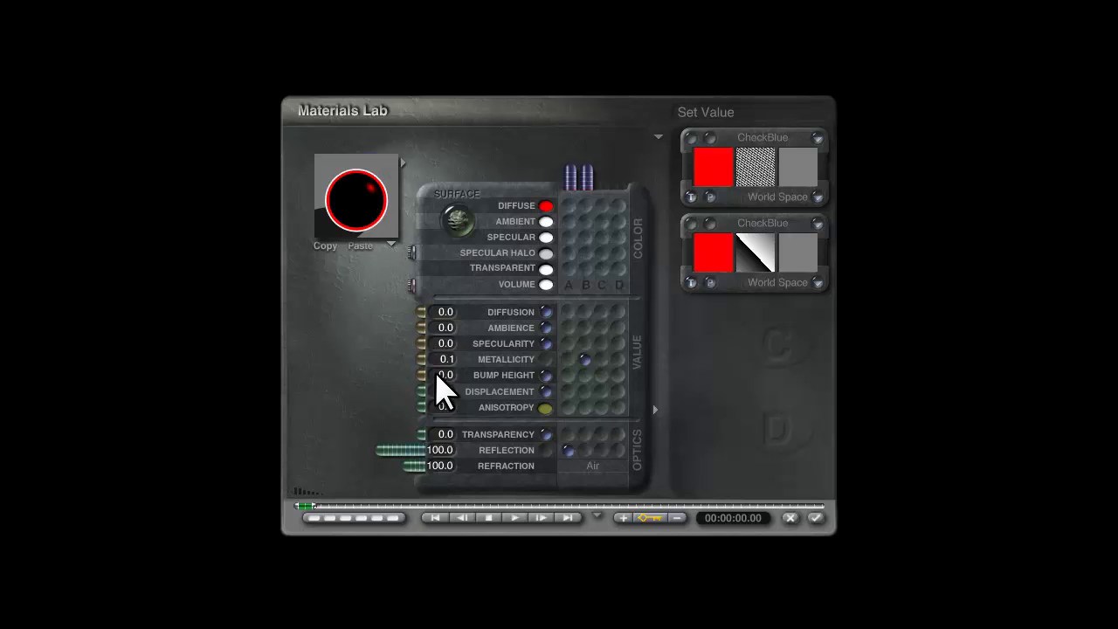
text(0.05)
key(Return)
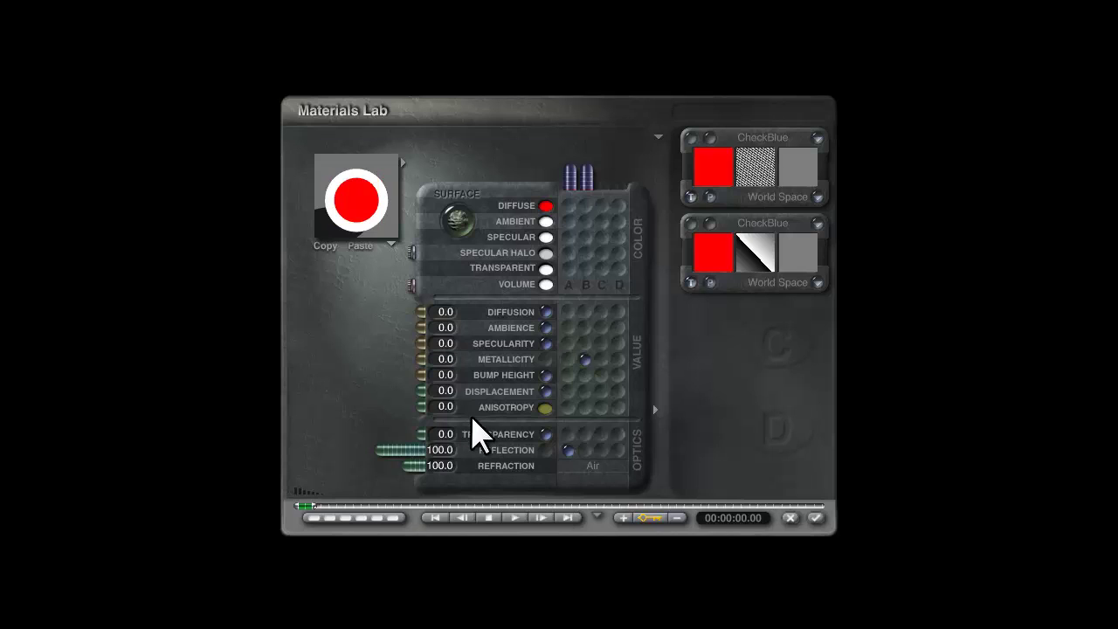
click(440, 359)
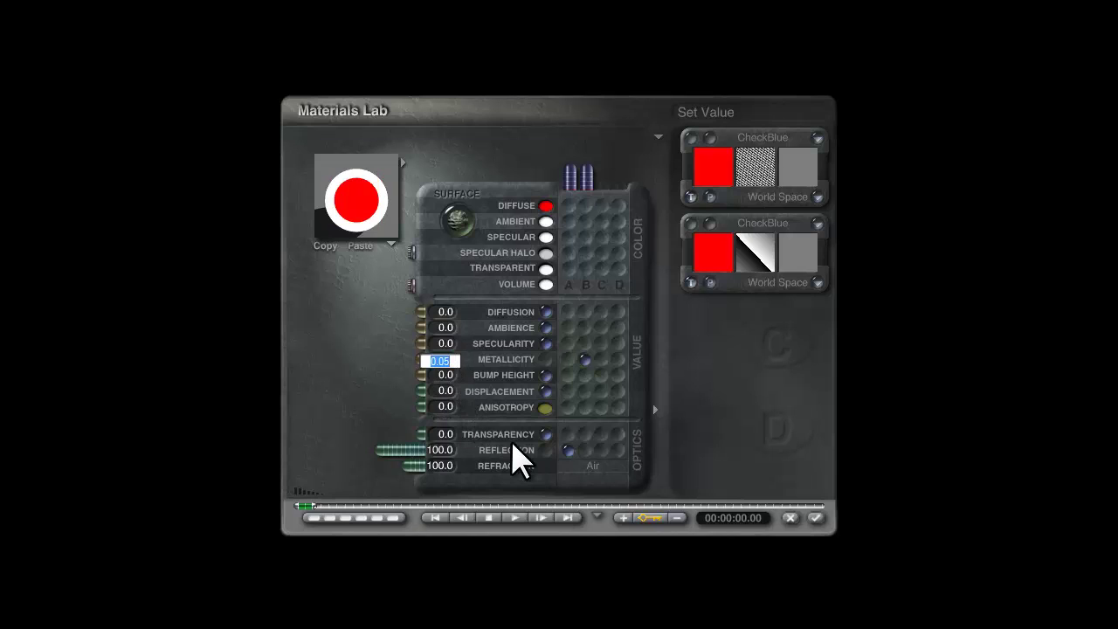
key(Return)
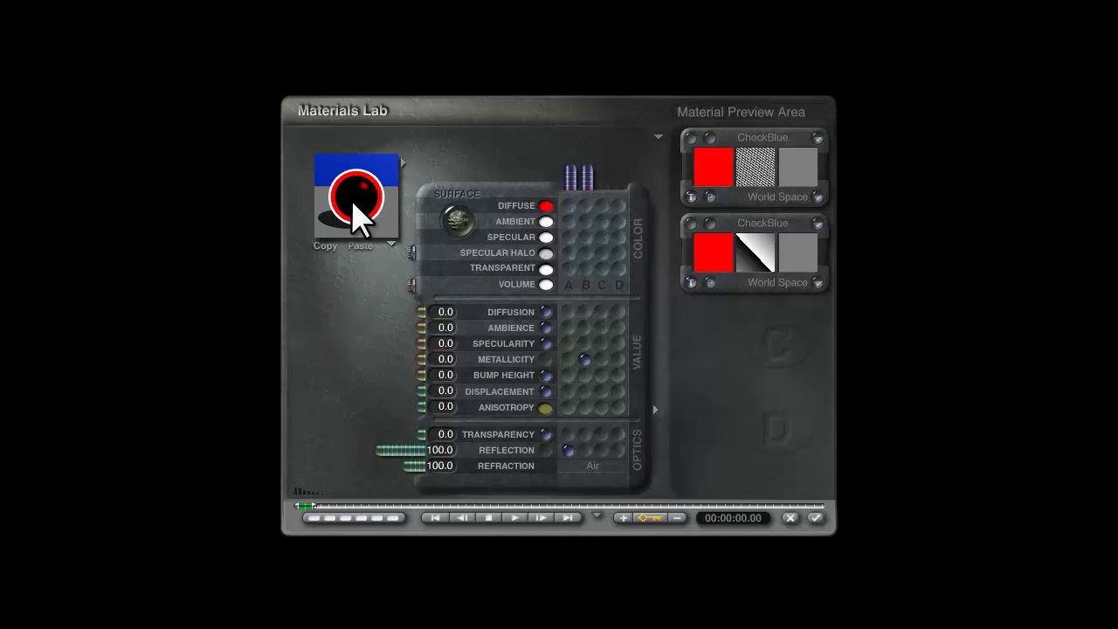
- Inspect the material preview from several angles, accept the material, render the dragon, and leave the render
mouse_move(353, 203)
mouse_down()
mouse_move(361, 219)
mouse_move(368, 185)
mouse_move(357, 220)
mouse_up()
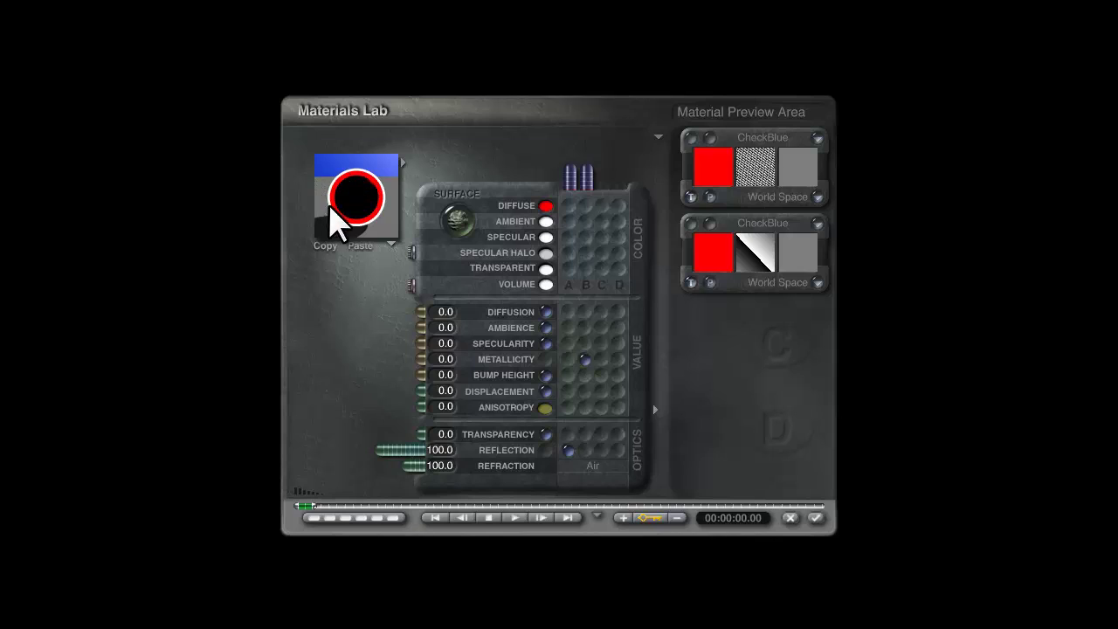
drag(377, 176, 354, 207)
mouse_move(357, 206)
mouse_down()
mouse_move(362, 192)
mouse_move(353, 224)
mouse_up()
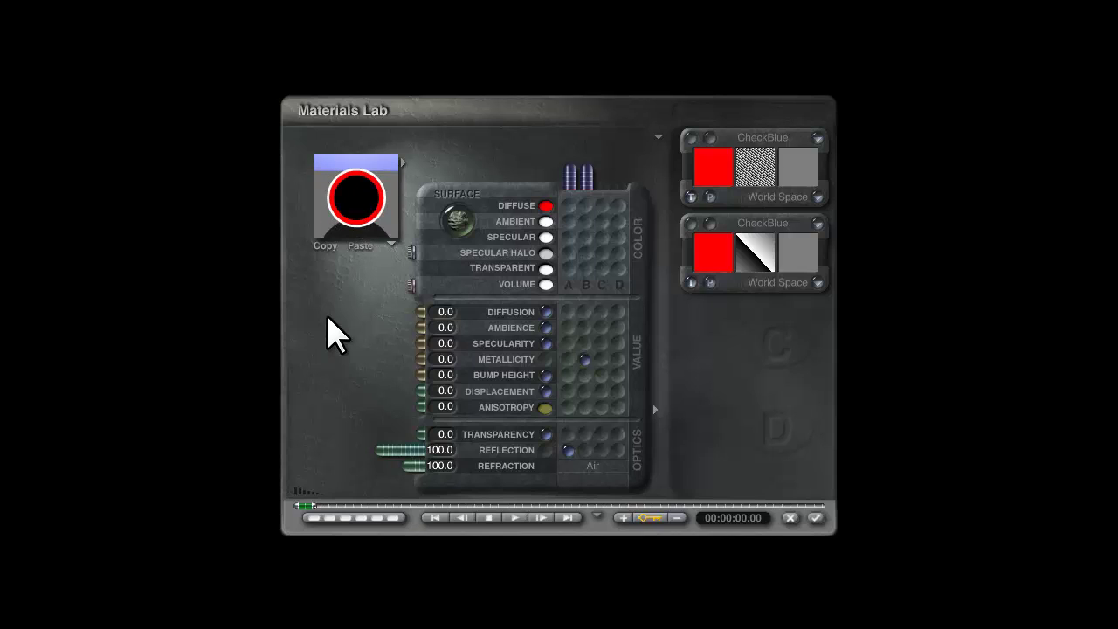
click(816, 518)
key(ctrl+r)
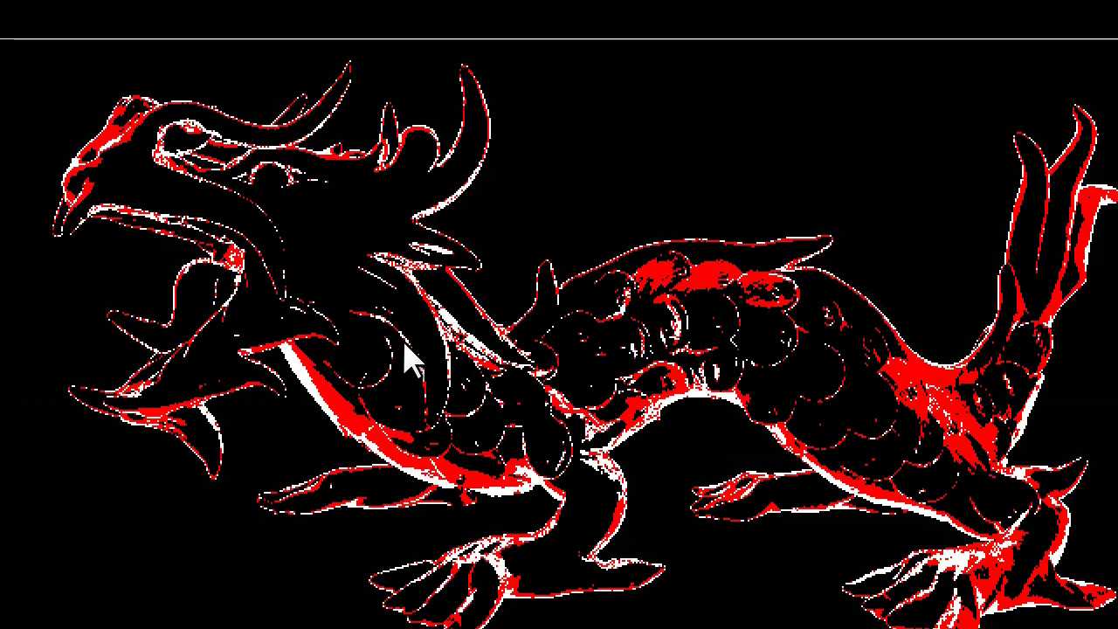
key(Escape)
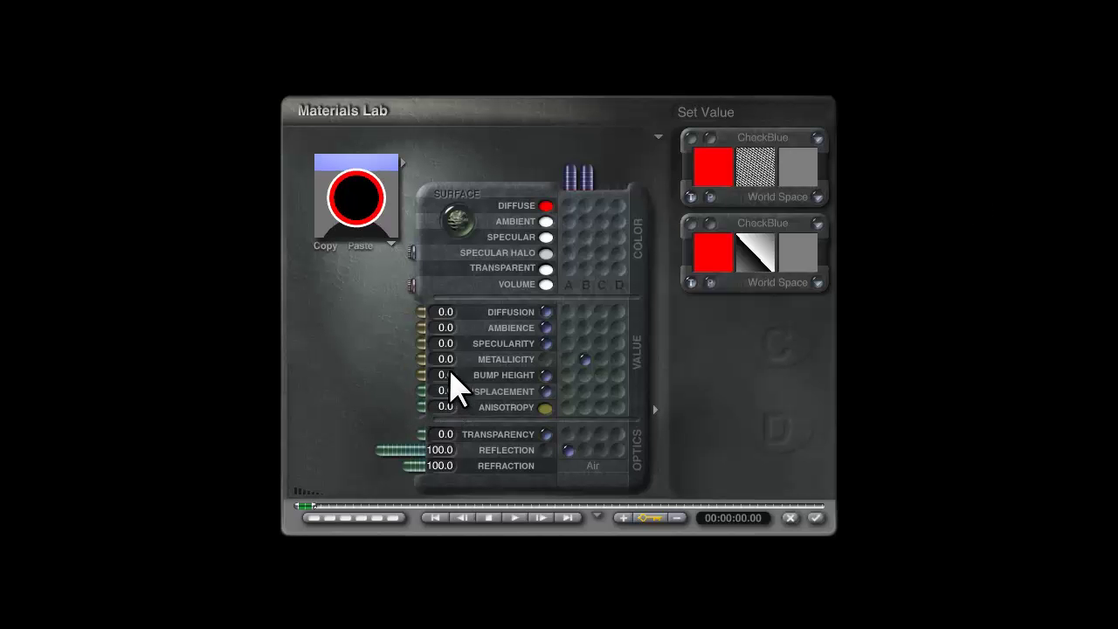
- Try the channel B metallicity at 0.09
click(443, 360)
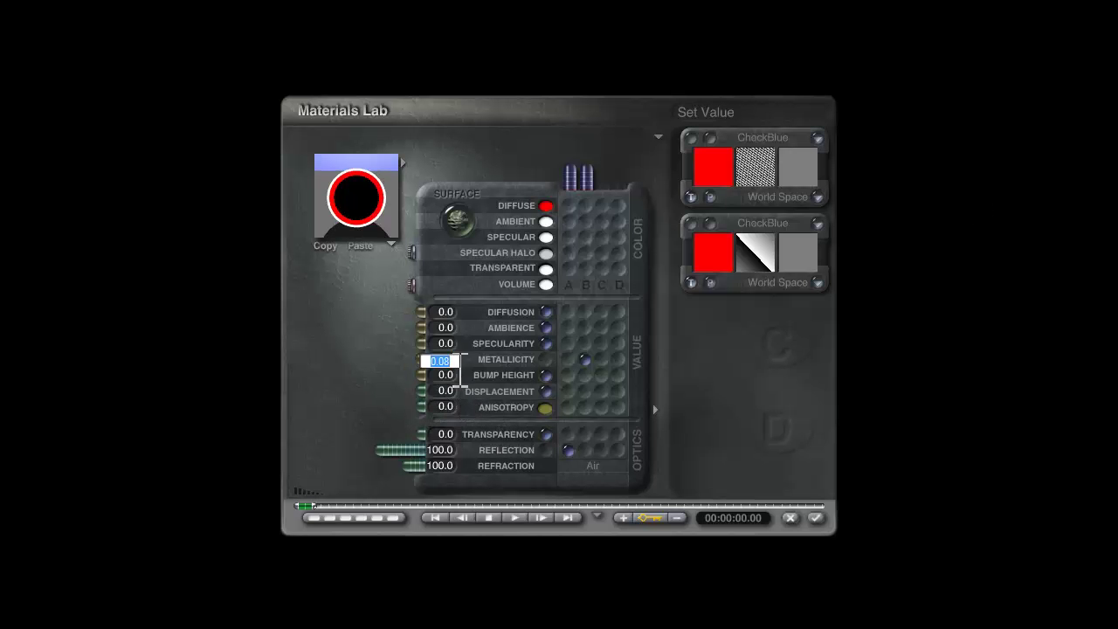
key(Right)
key(BackSpace)
text(8)
key(Return)
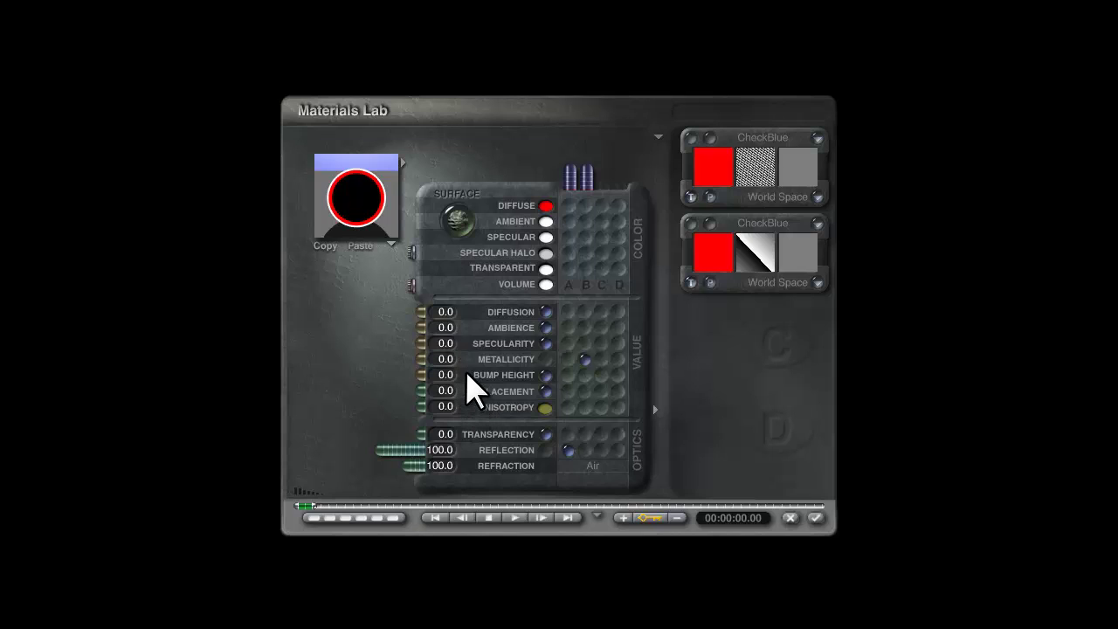
- Fine-tune the second decimal of the metallicity, refresh the material preview, and accept the material for a new render
key(Return)
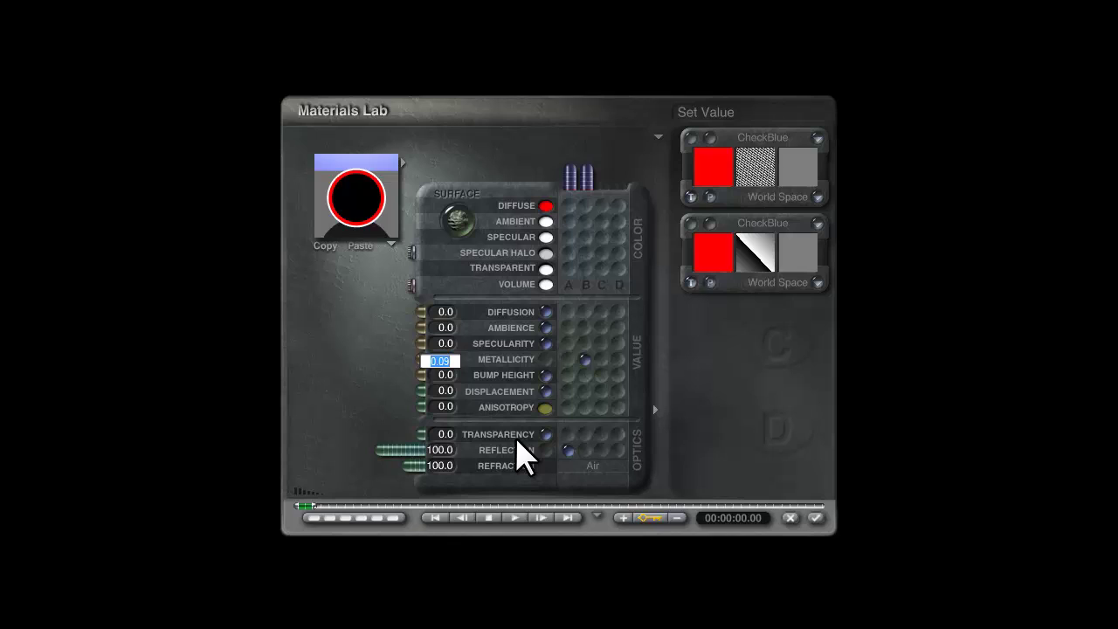
key(End)
key(BackSpace)
key(Return)
click(370, 233)
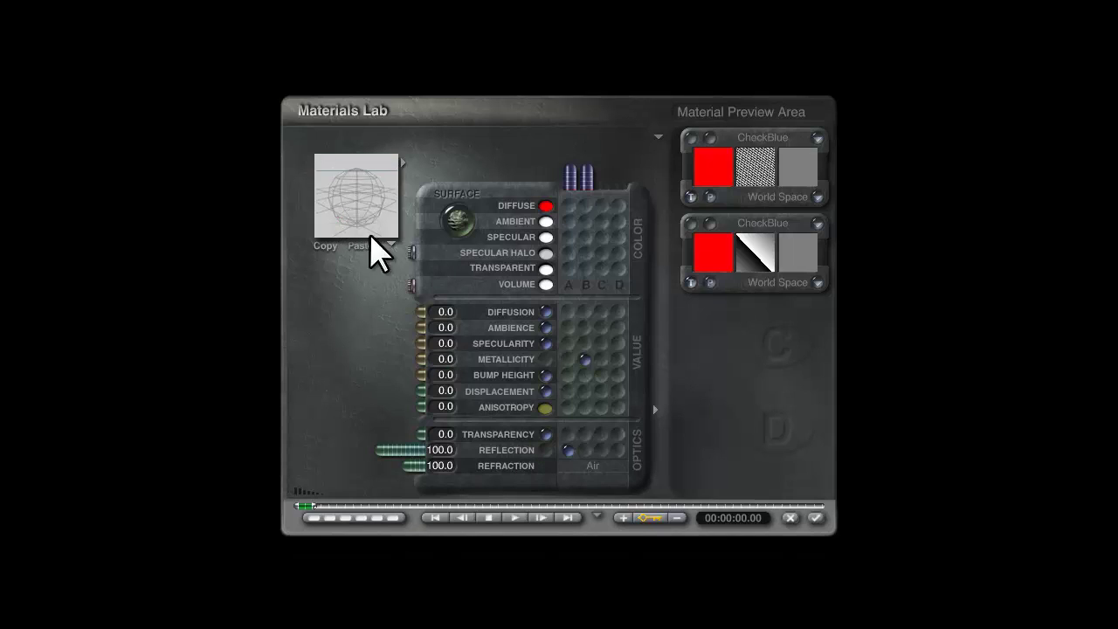
click(815, 519)
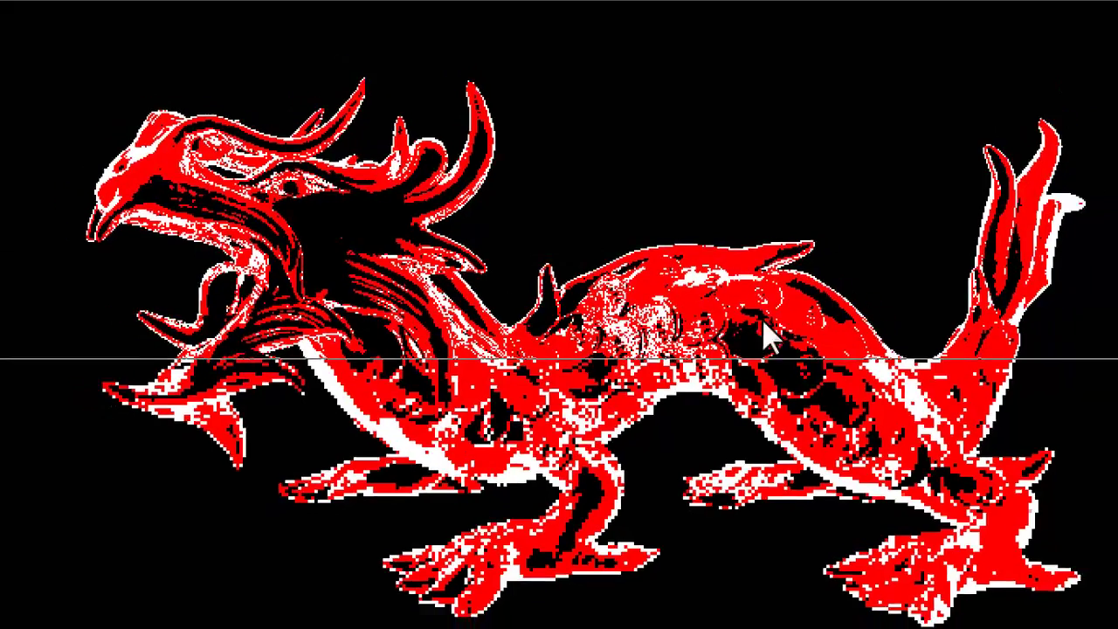
- Rotate the dragon about -39.5 degrees around the world Y axis and render it
click(234, 93)
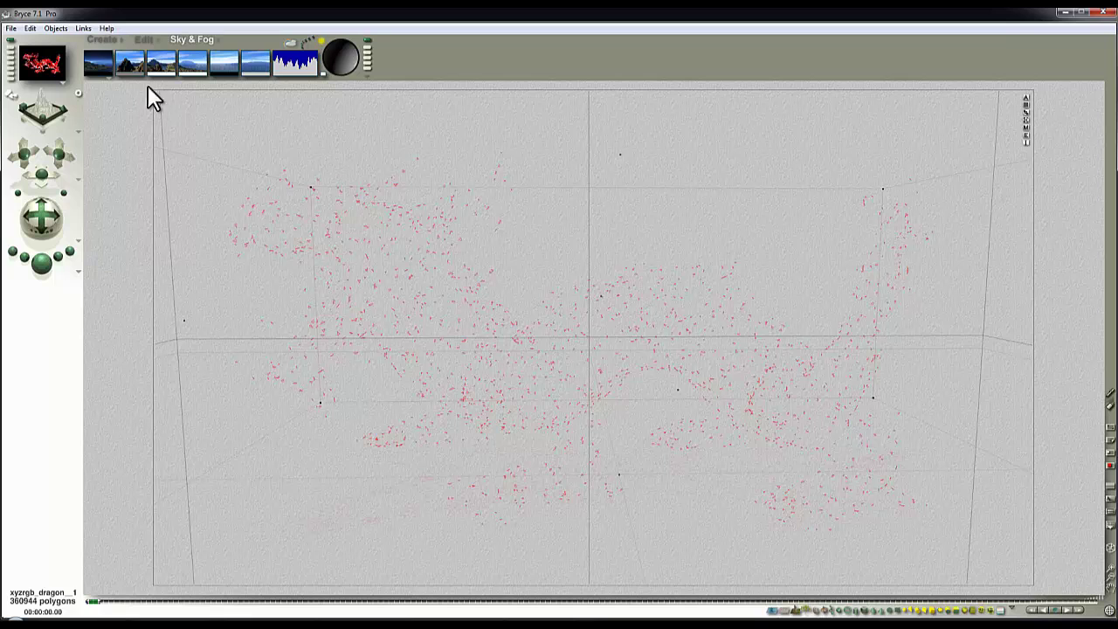
click(143, 39)
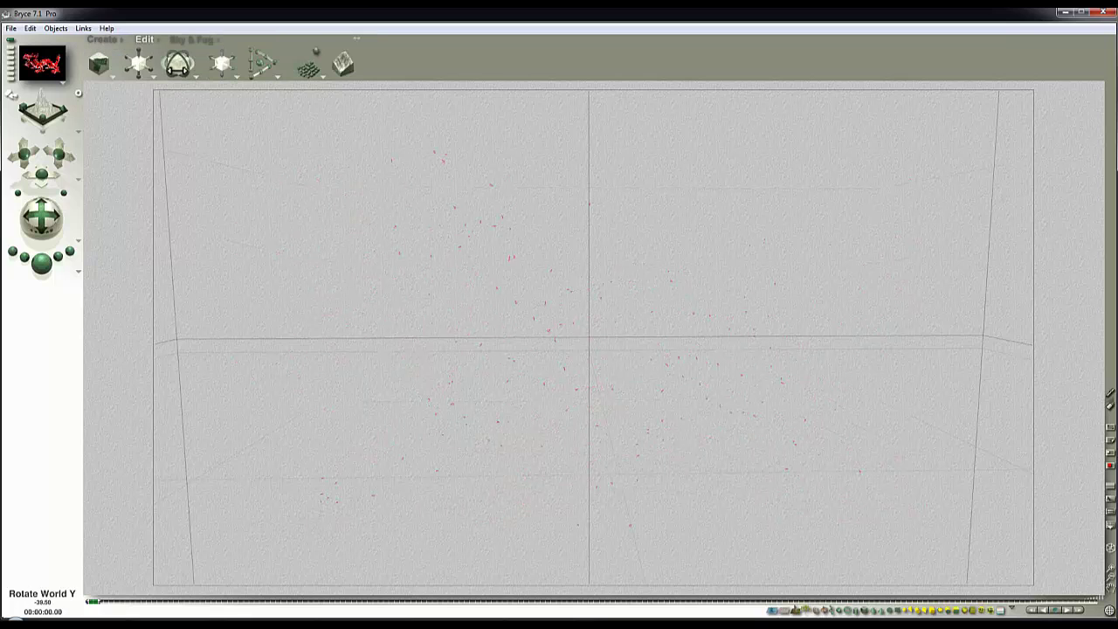
key(ctrl+r)
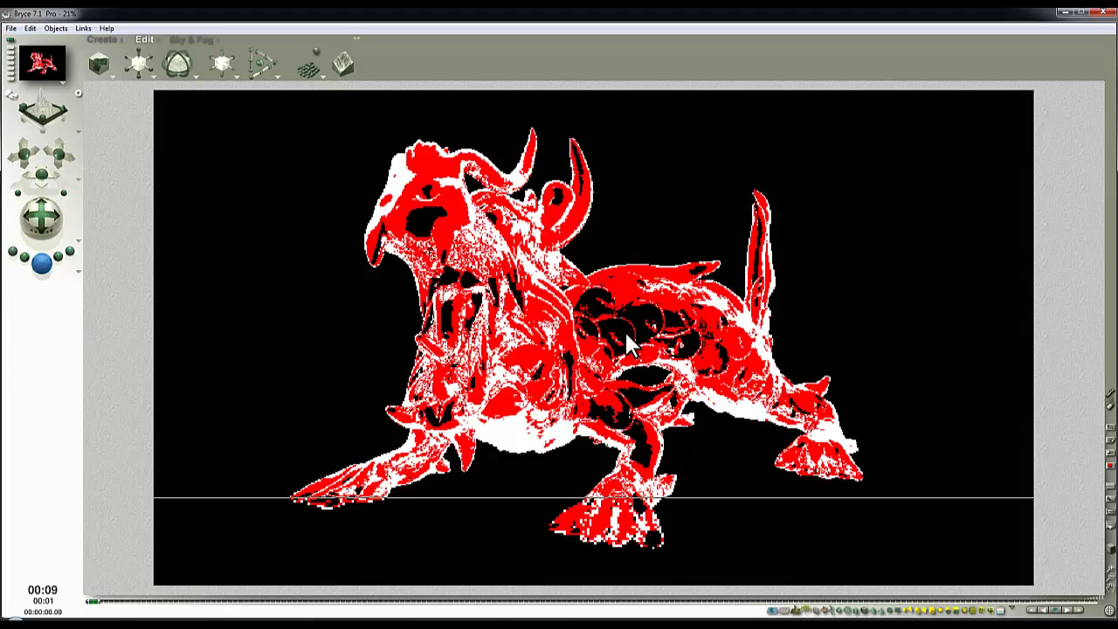
- Turn the dragon back to a side-on pose around the world Y axis, ending with about -9 degrees, and render it
click(361, 201)
drag(178, 70, 108, 245)
click(41, 263)
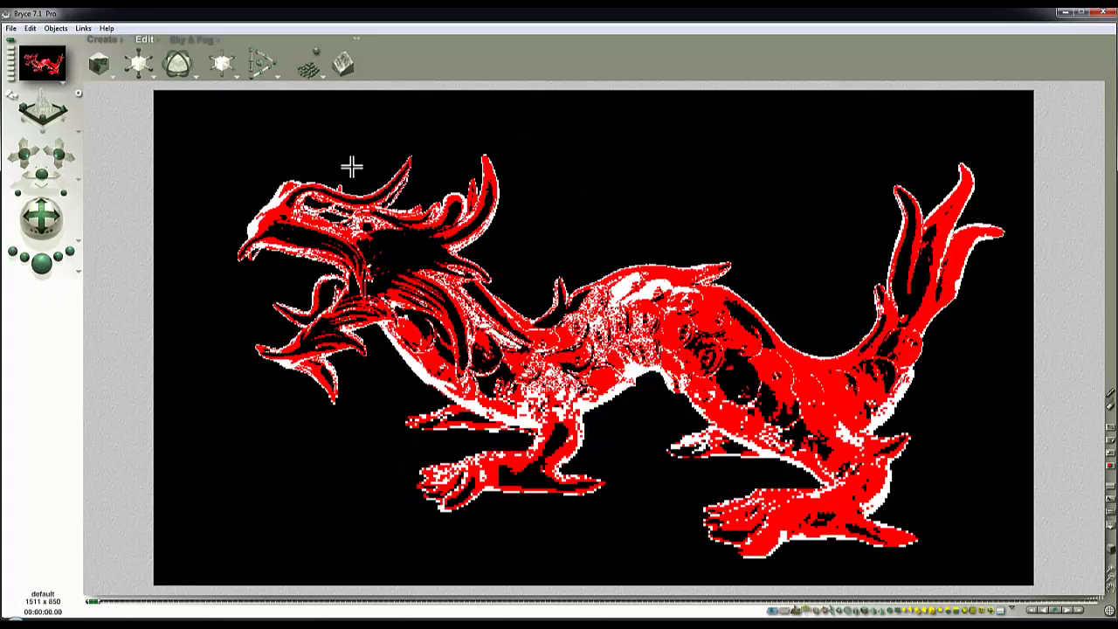
click(352, 167)
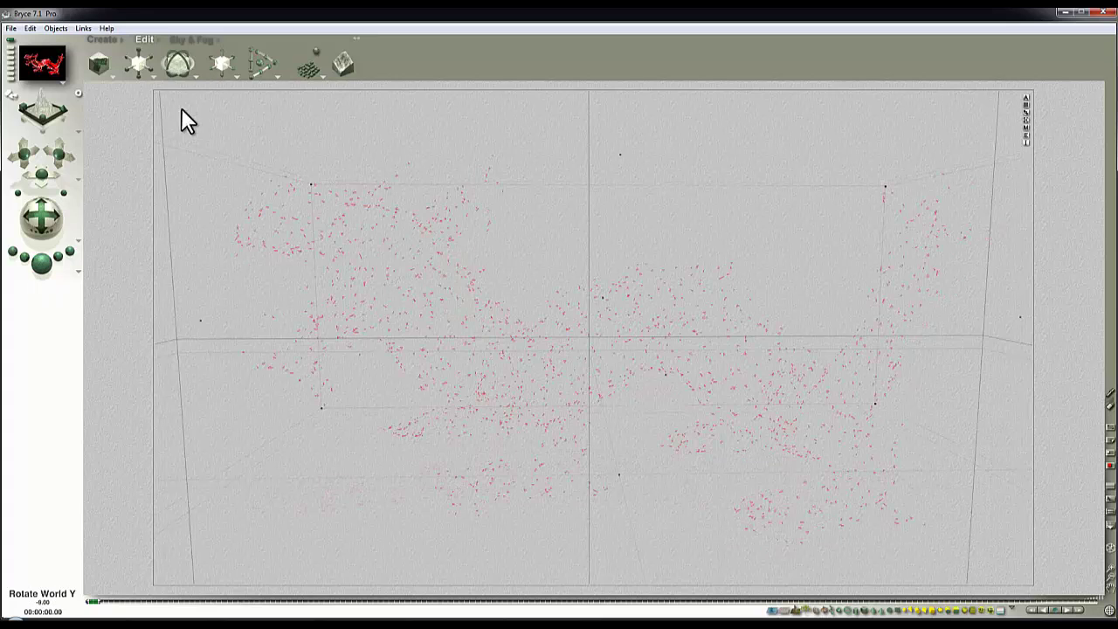
click(41, 262)
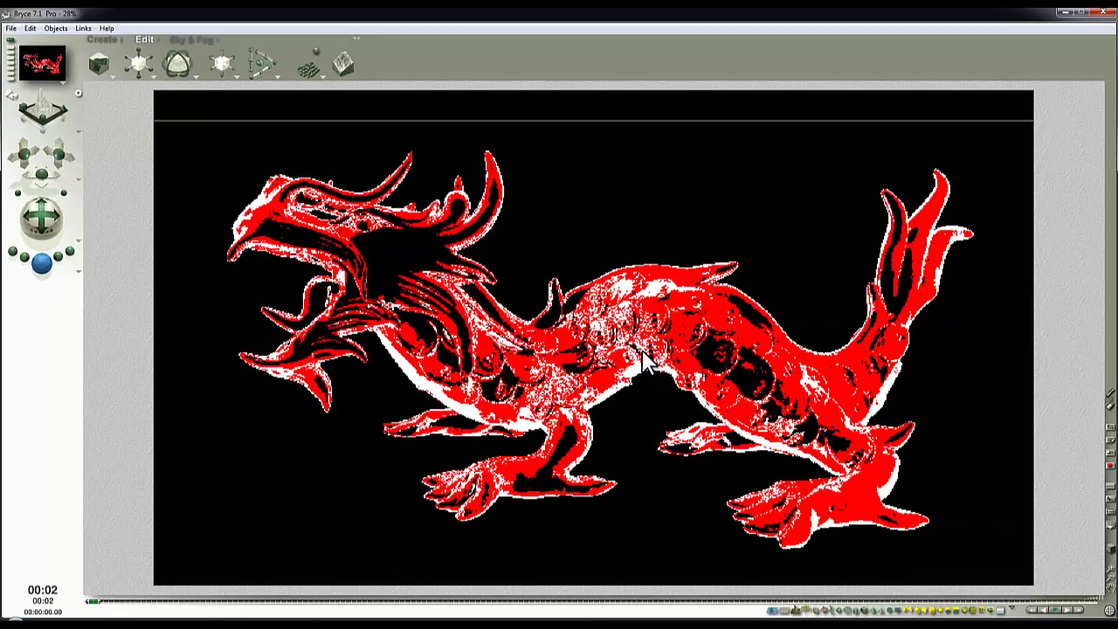
click(319, 160)
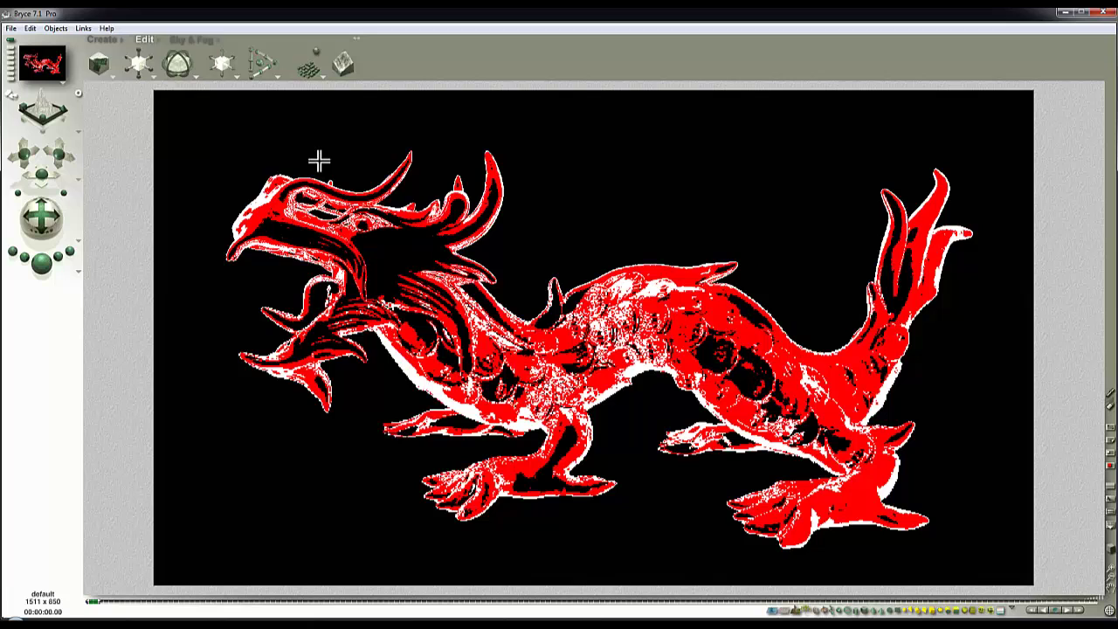
- Set the sky's ambient colour to black and test-render the dragon
click(191, 39)
click(137, 73)
click(214, 91)
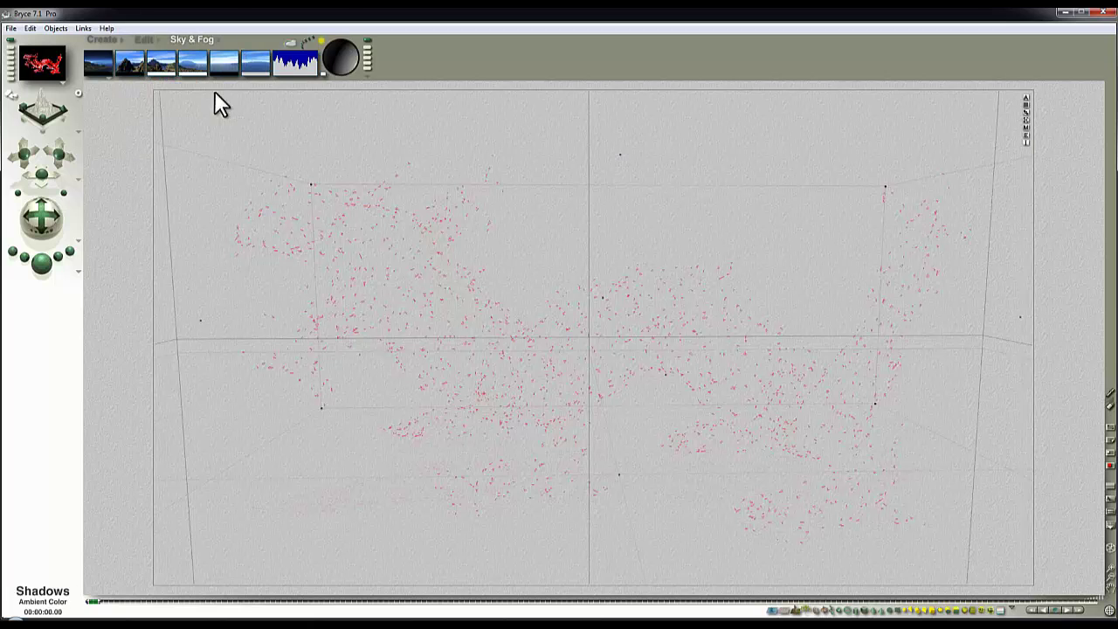
click(42, 262)
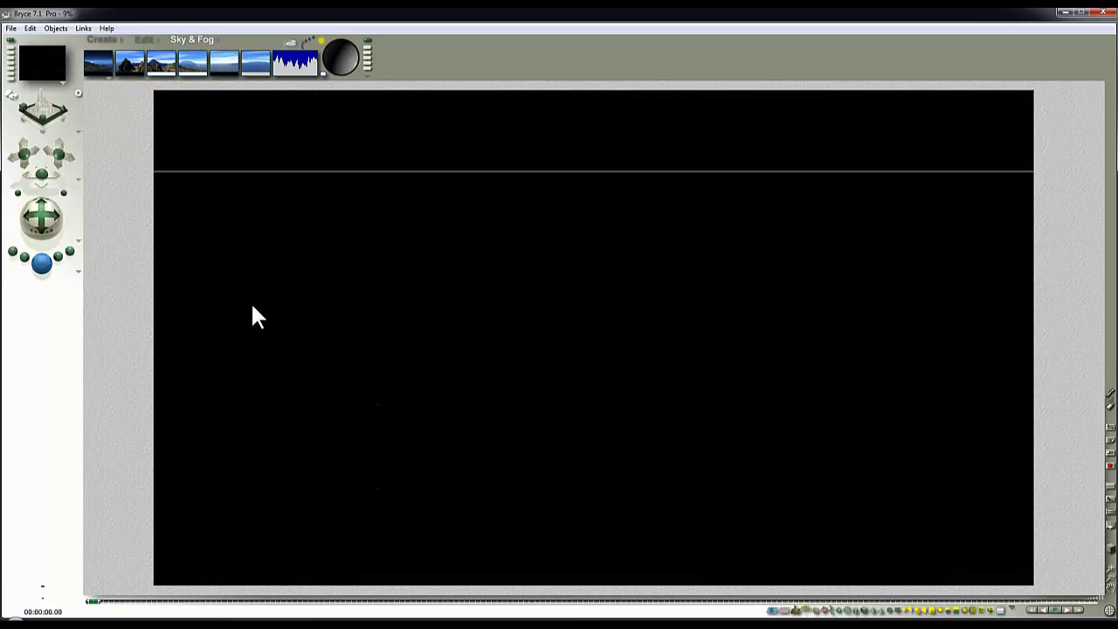
click(257, 315)
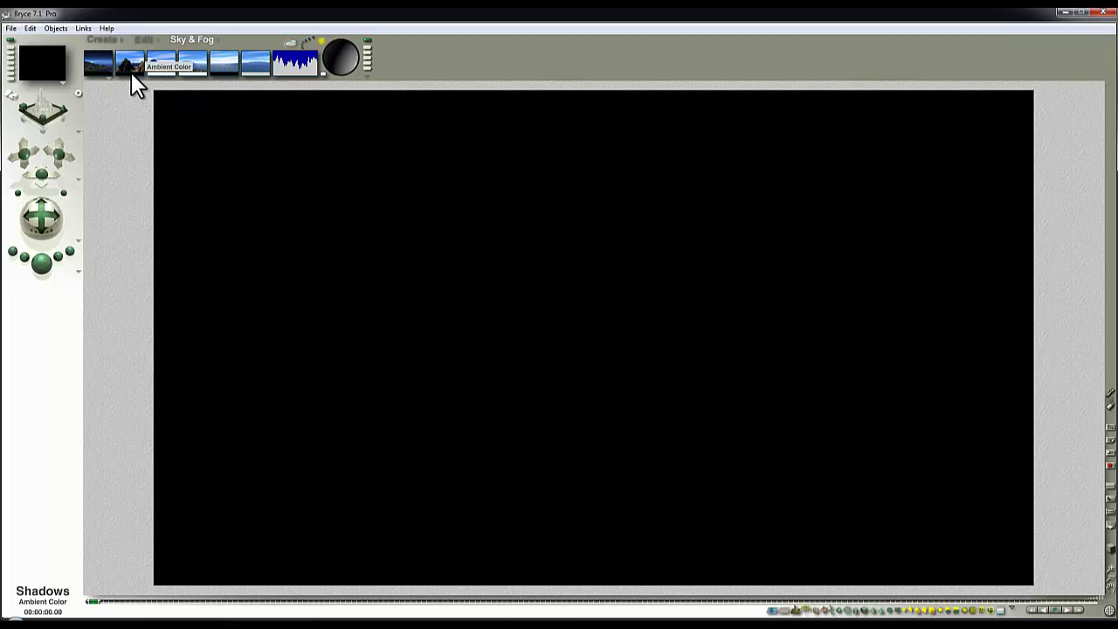
- Lighten the sky's ambient colour slightly in the HLS colour model and render the dragon
click(131, 72)
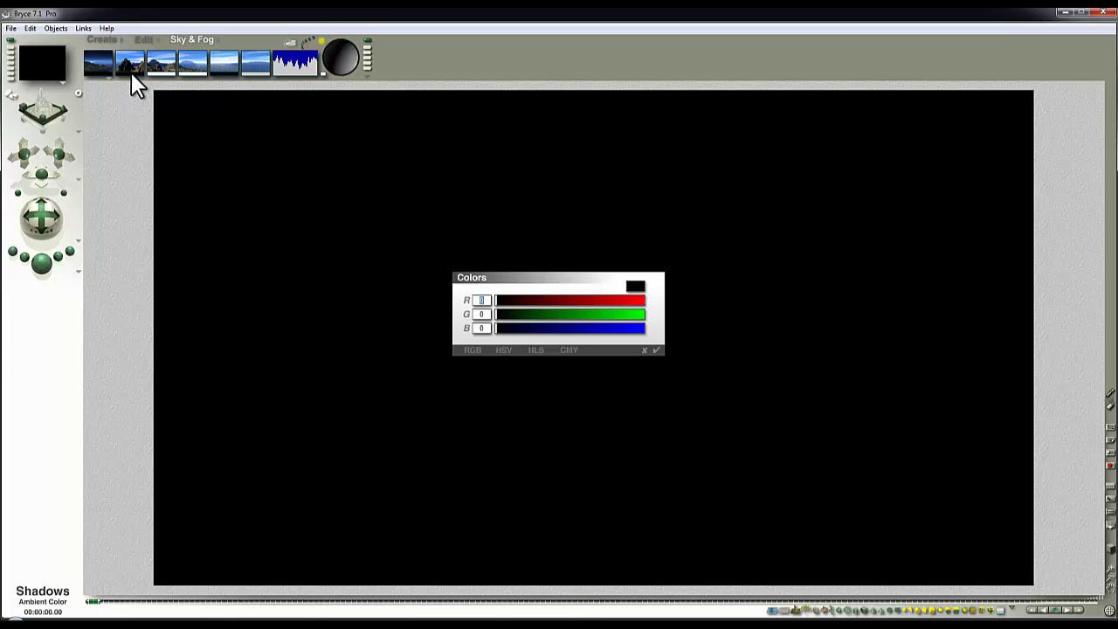
click(526, 349)
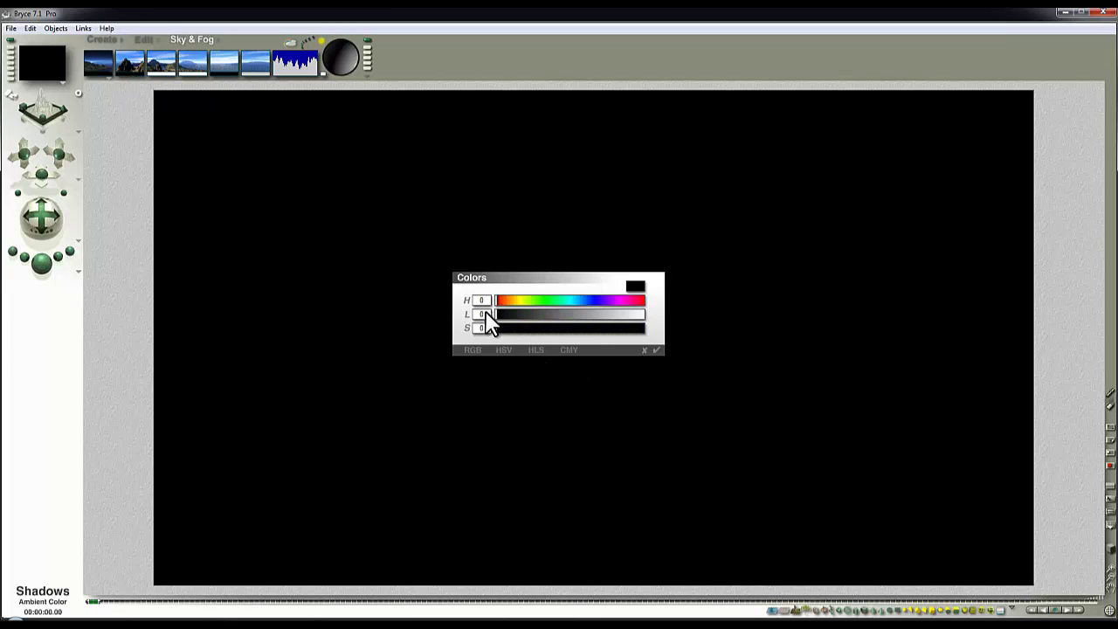
click(657, 350)
click(44, 271)
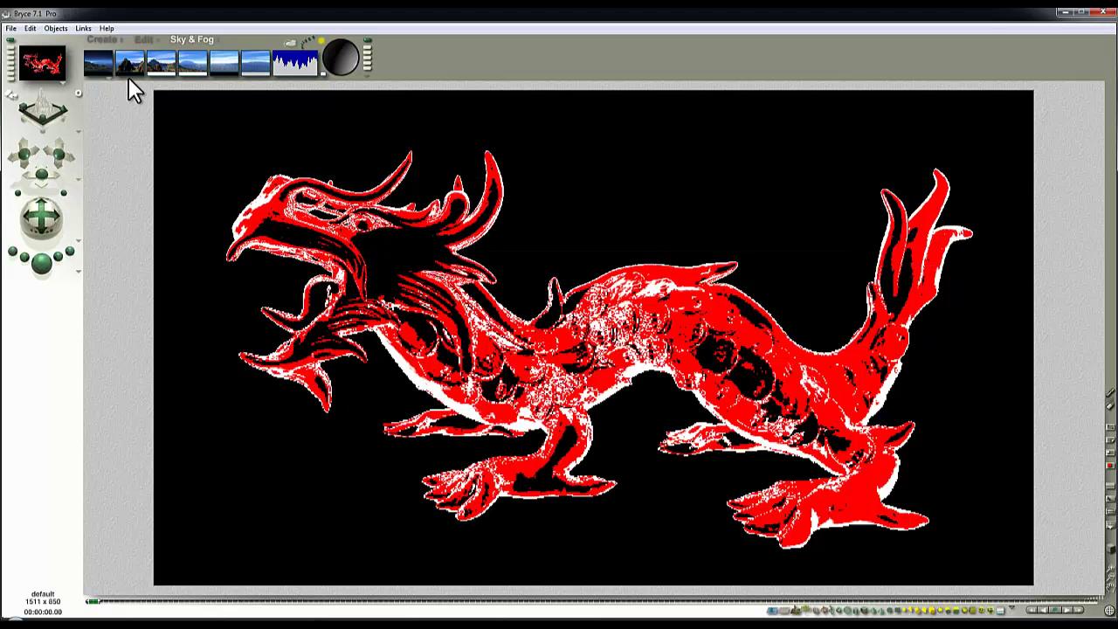
- Pick another ambient colour for the sky from the colour palette and render the dragon
drag(133, 72, 170, 101)
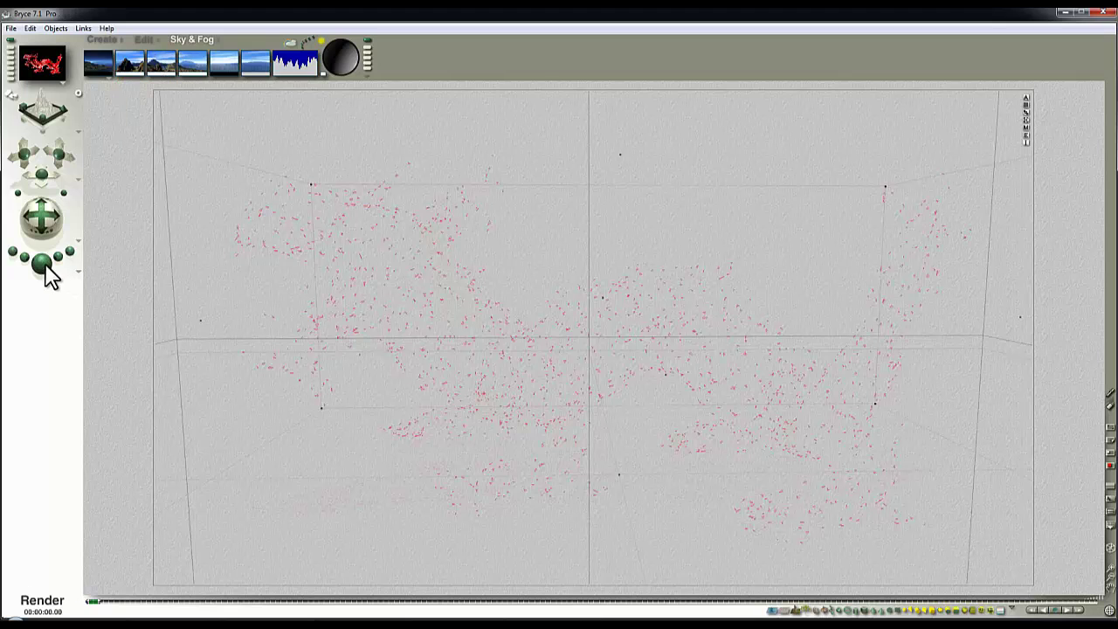
click(43, 265)
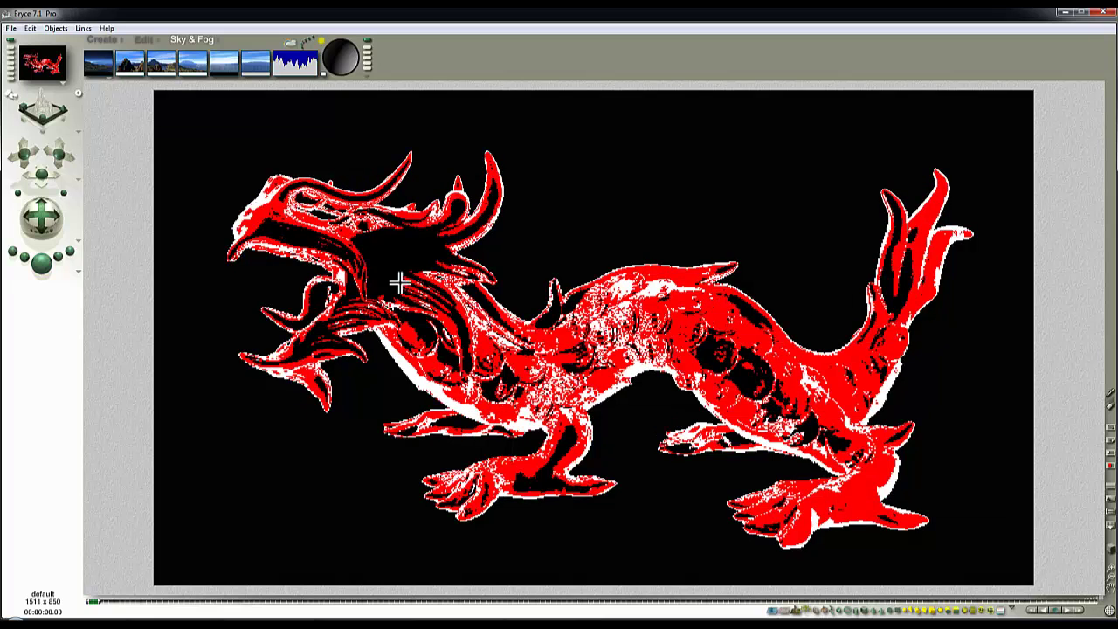
click(408, 247)
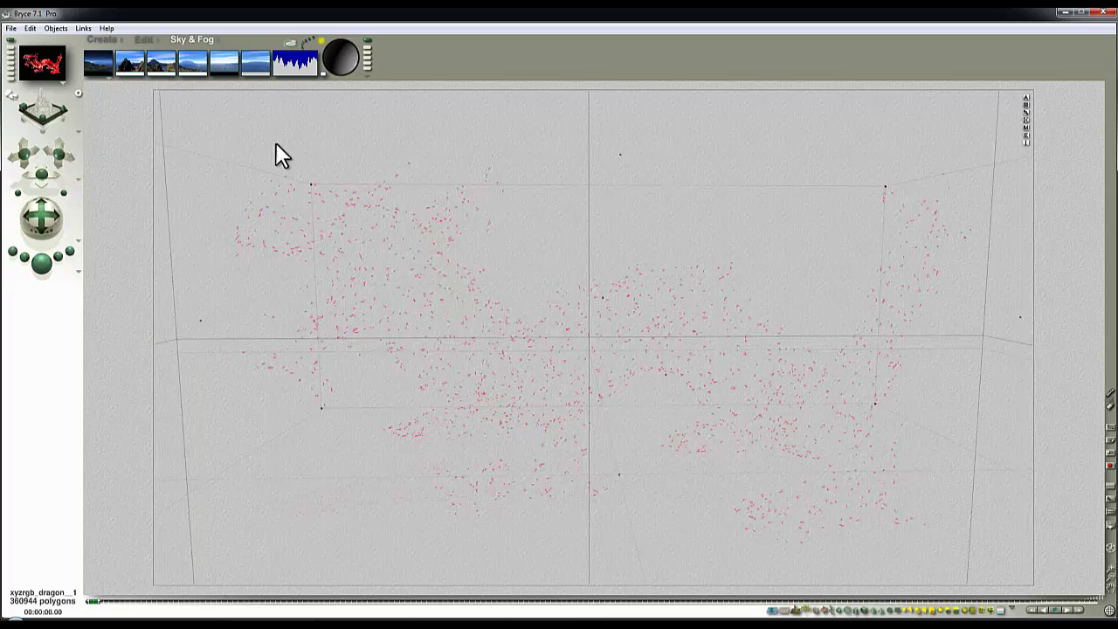
- Rotate the dragon around the Y axis and start a new render
click(144, 41)
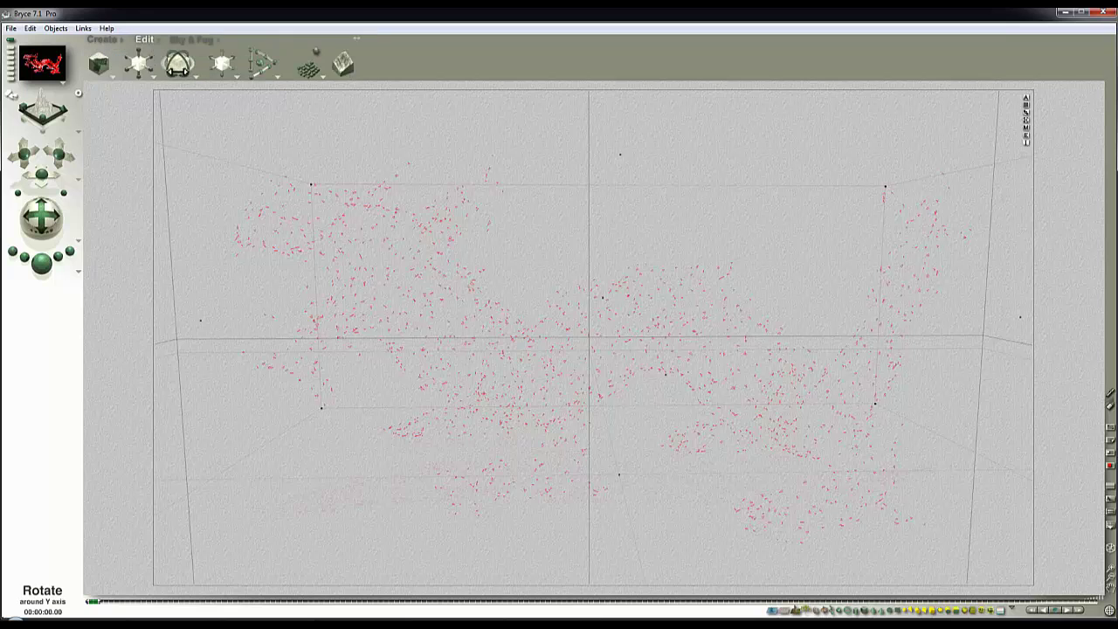
drag(41, 261, 90, 259)
click(42, 262)
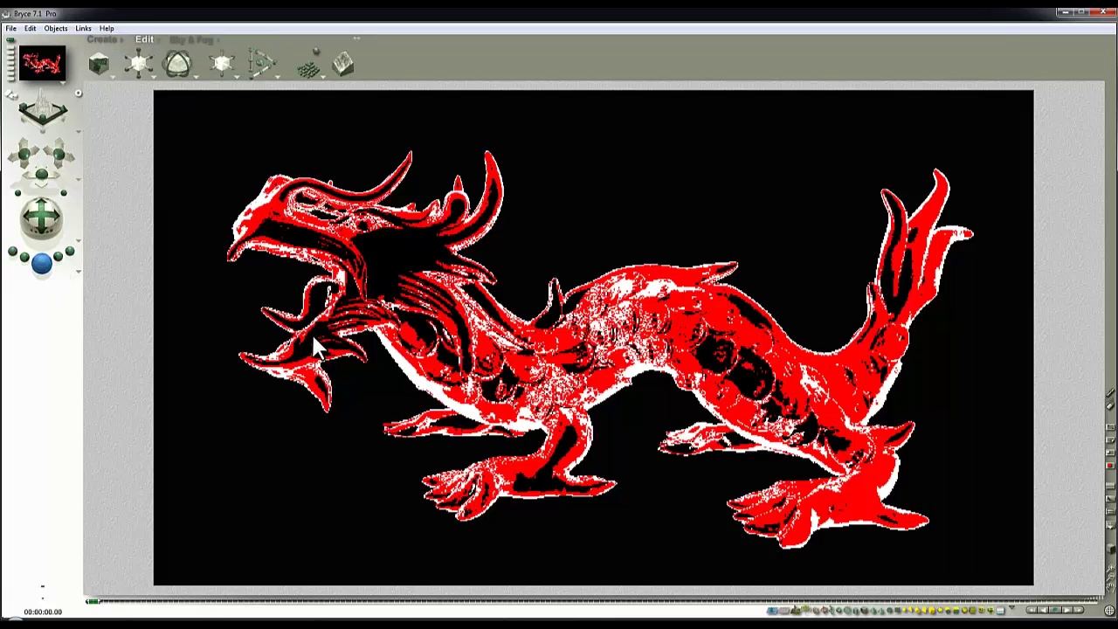